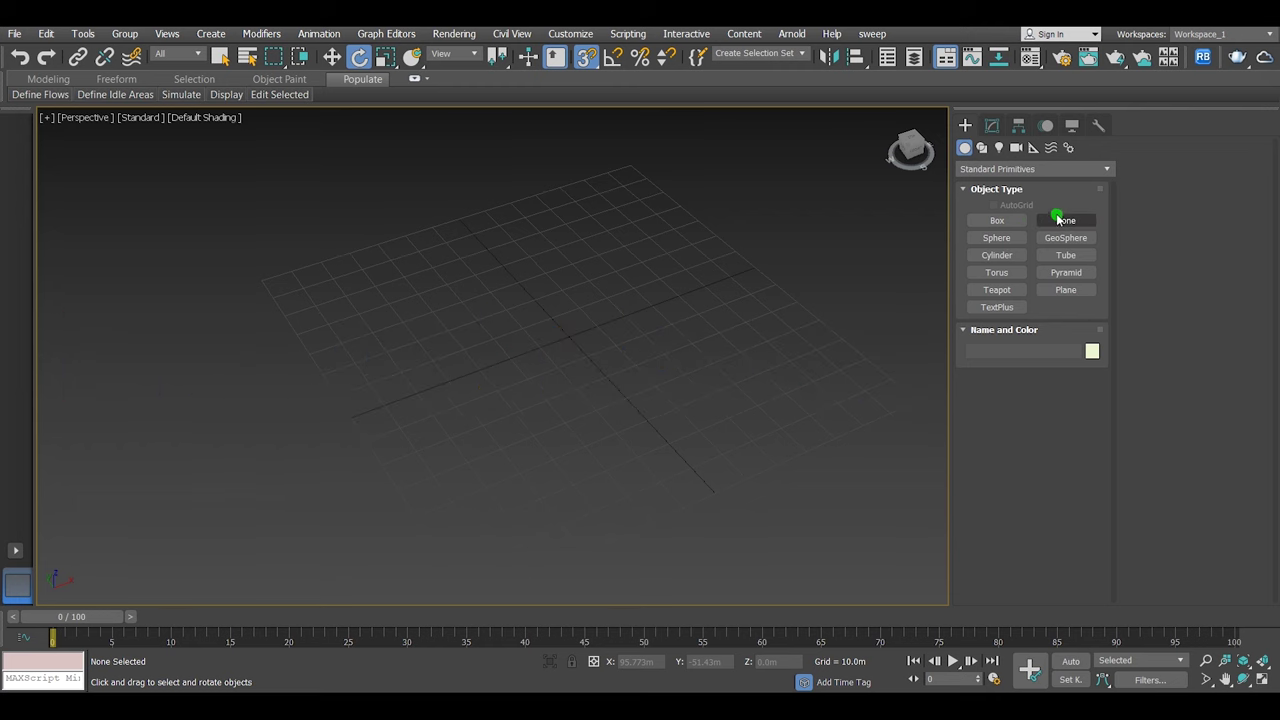
Step: Create a box about 92.7 m long, 31.9 m wide and 40 m high on the grid
{"action": "left_click", "coordinate": [997, 220]}
{"action": "left_click_drag", "start_coordinate": [492, 262], "coordinate": [559, 487]}
{"action": "left_click", "coordinate": [558, 374]}
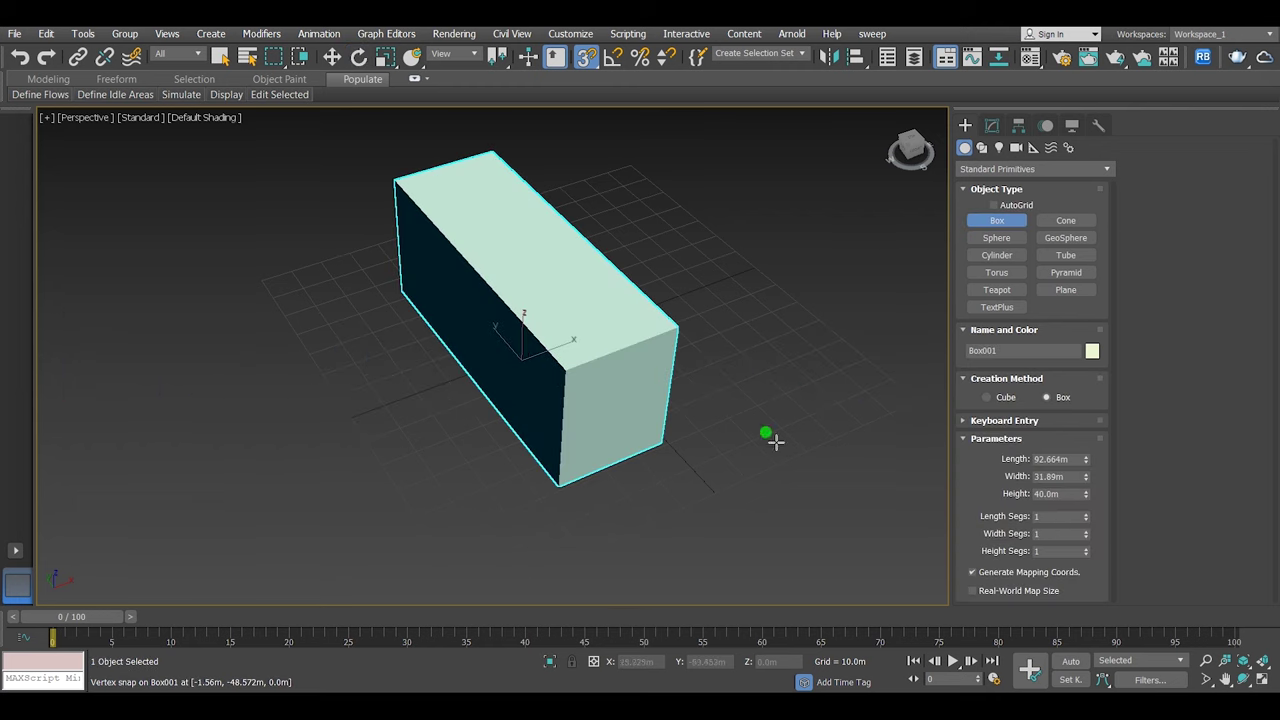
Step: Set the box's length to 20 m, width to 2.5 m and height to 3 m
{"action": "double_click", "coordinate": [1052, 457]}
{"action": "type", "text": "20"}
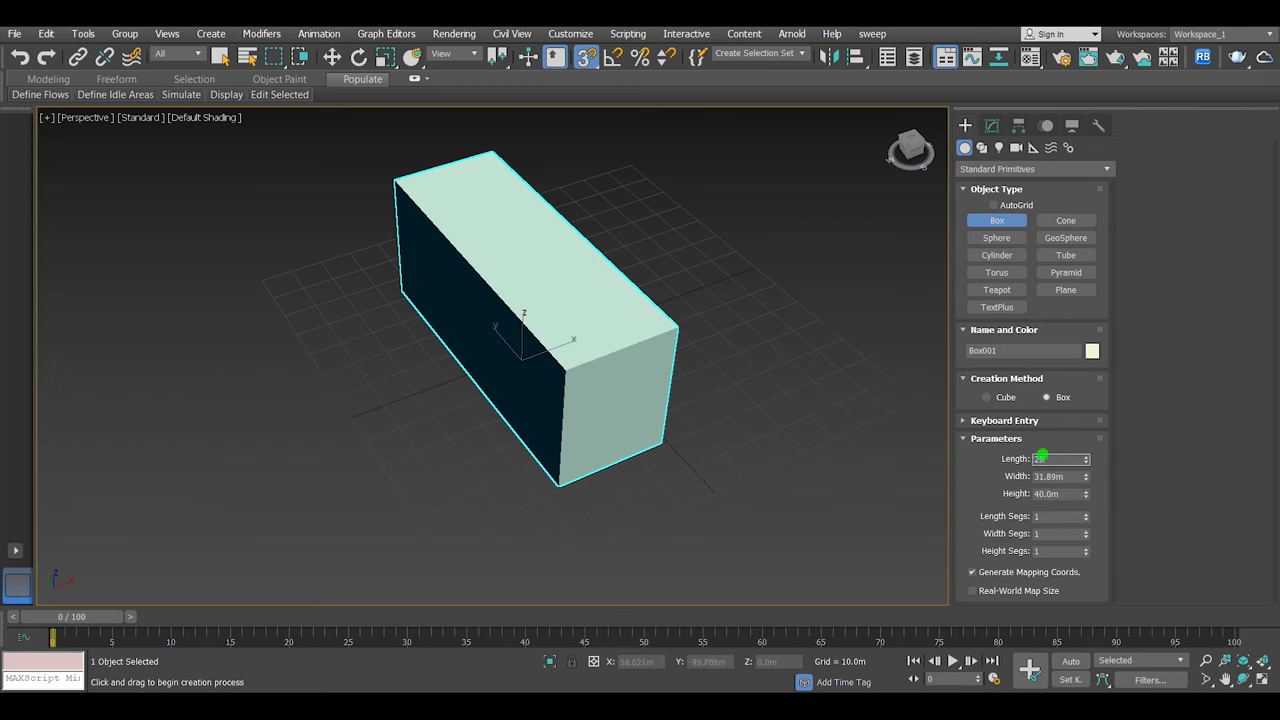
{"action": "key", "text": "Return"}
{"action": "type", "text": "2.5"}
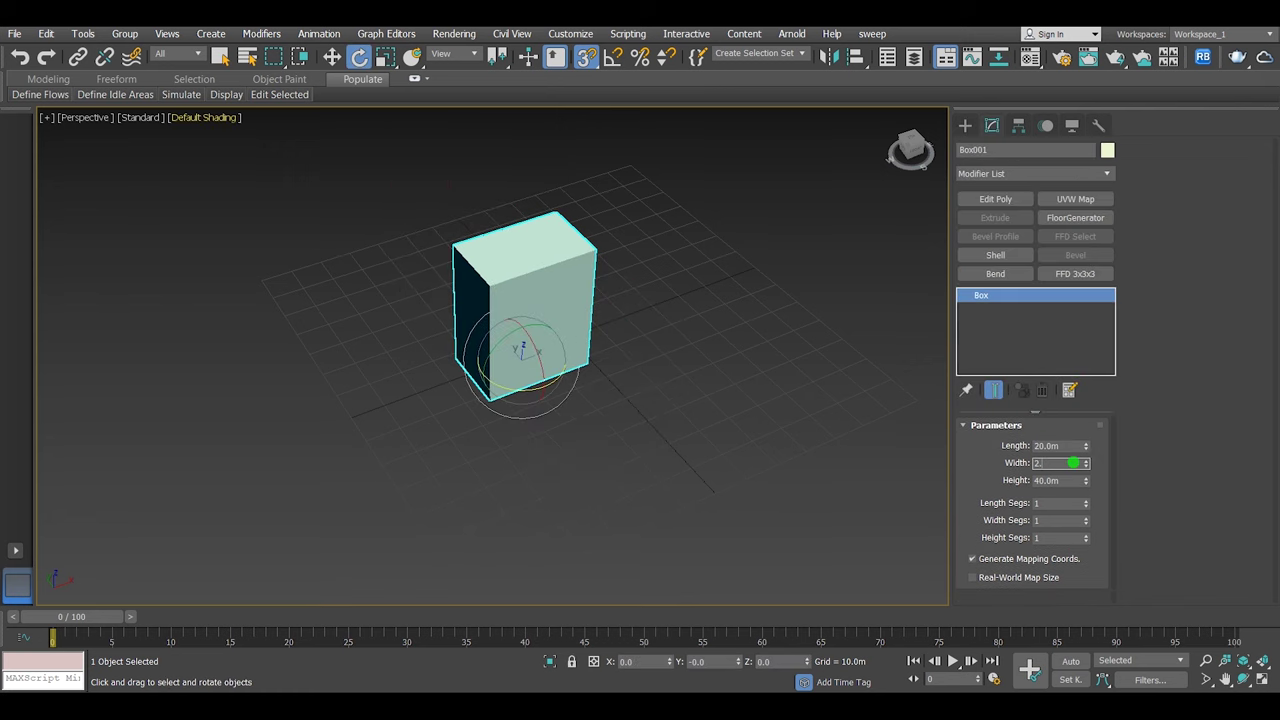
{"action": "key", "text": "Return"}
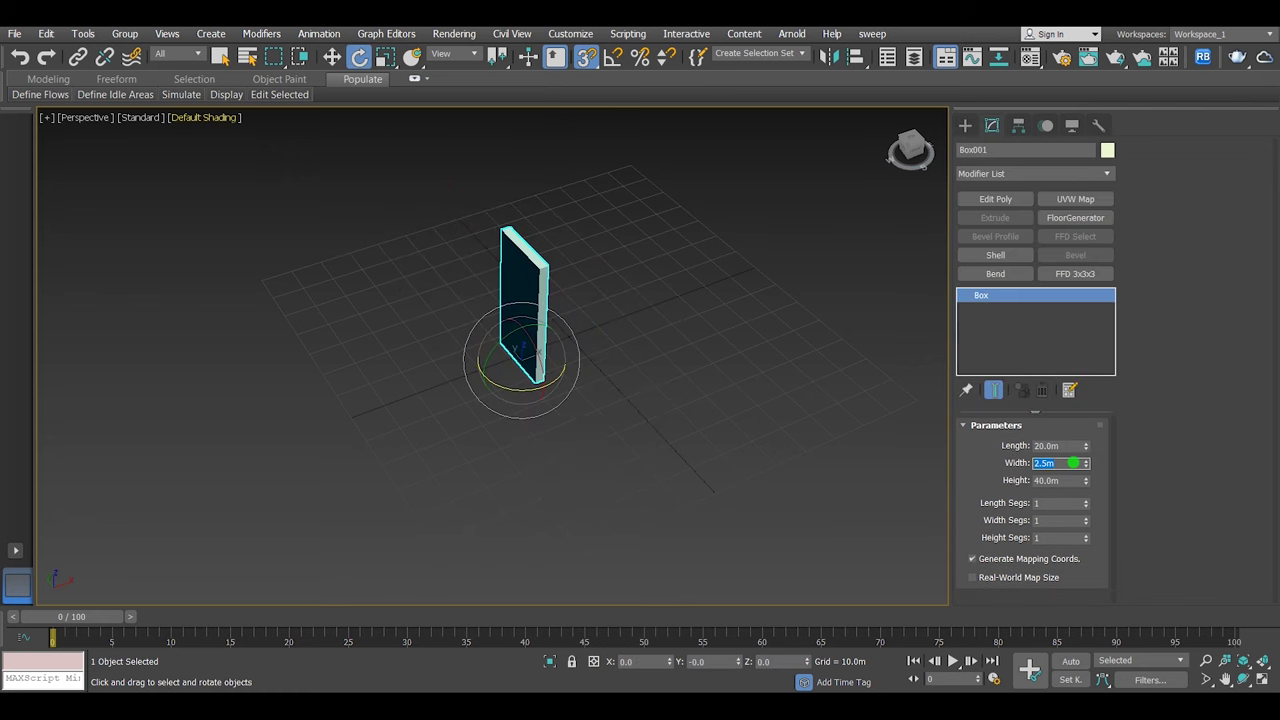
{"action": "key", "text": "Tab"}
{"action": "type", "text": "3"}
{"action": "key", "text": "Return"}
{"action": "key", "text": "q"}
{"action": "key", "text": "z"}
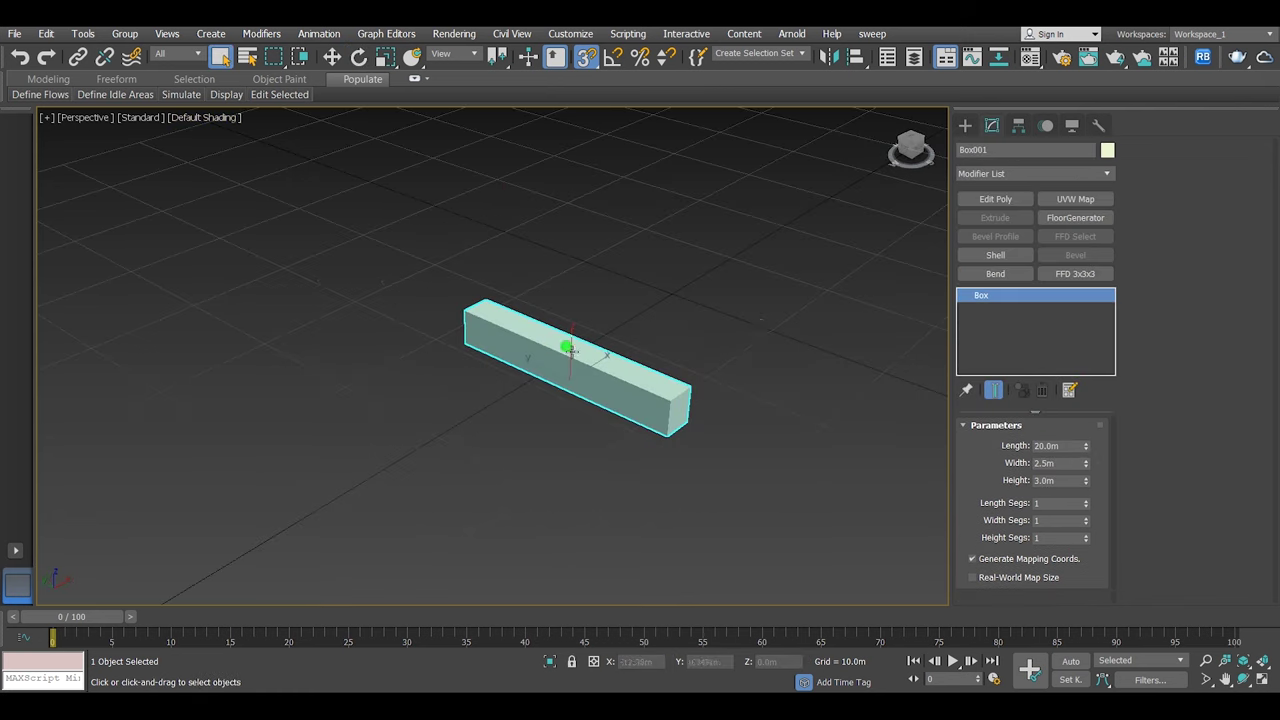
Step: Apply Edit Poly to the box, select its four long polygons and switch to the Top view
{"action": "left_click", "coordinate": [990, 199]}
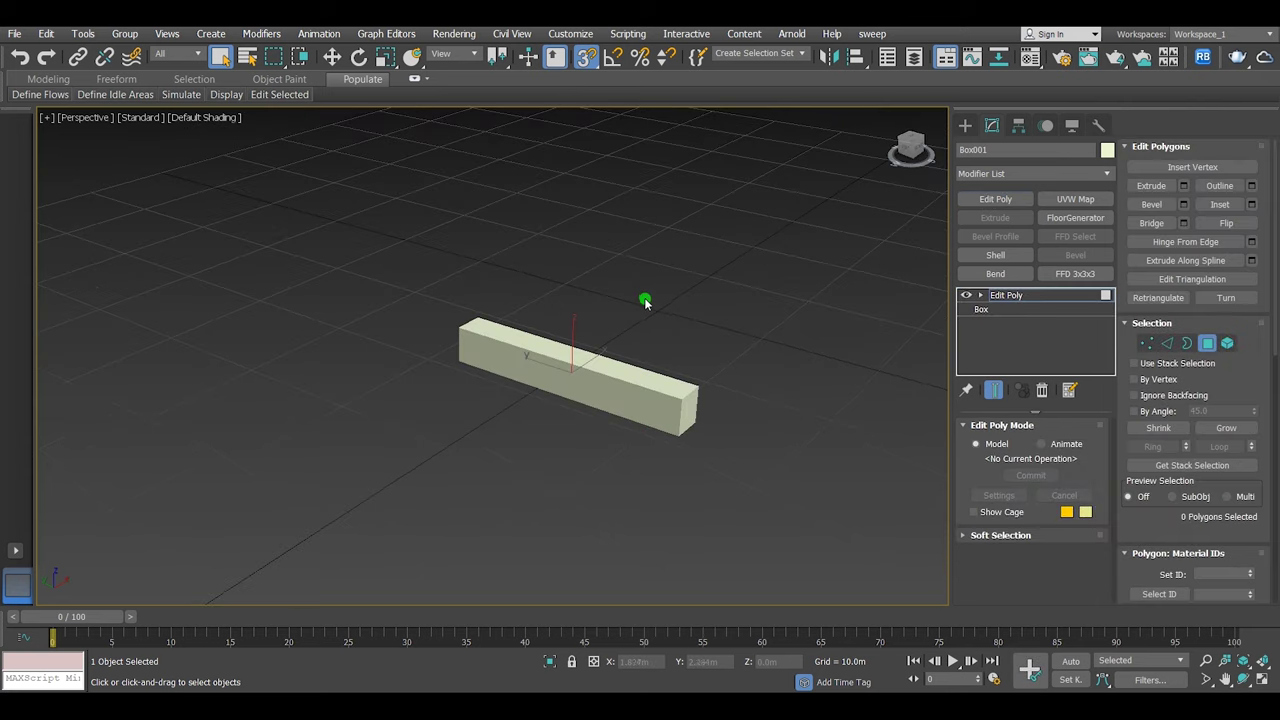
{"action": "left_click_drag", "start_coordinate": [645, 300], "coordinate": [578, 470]}
{"action": "key", "text": "t"}
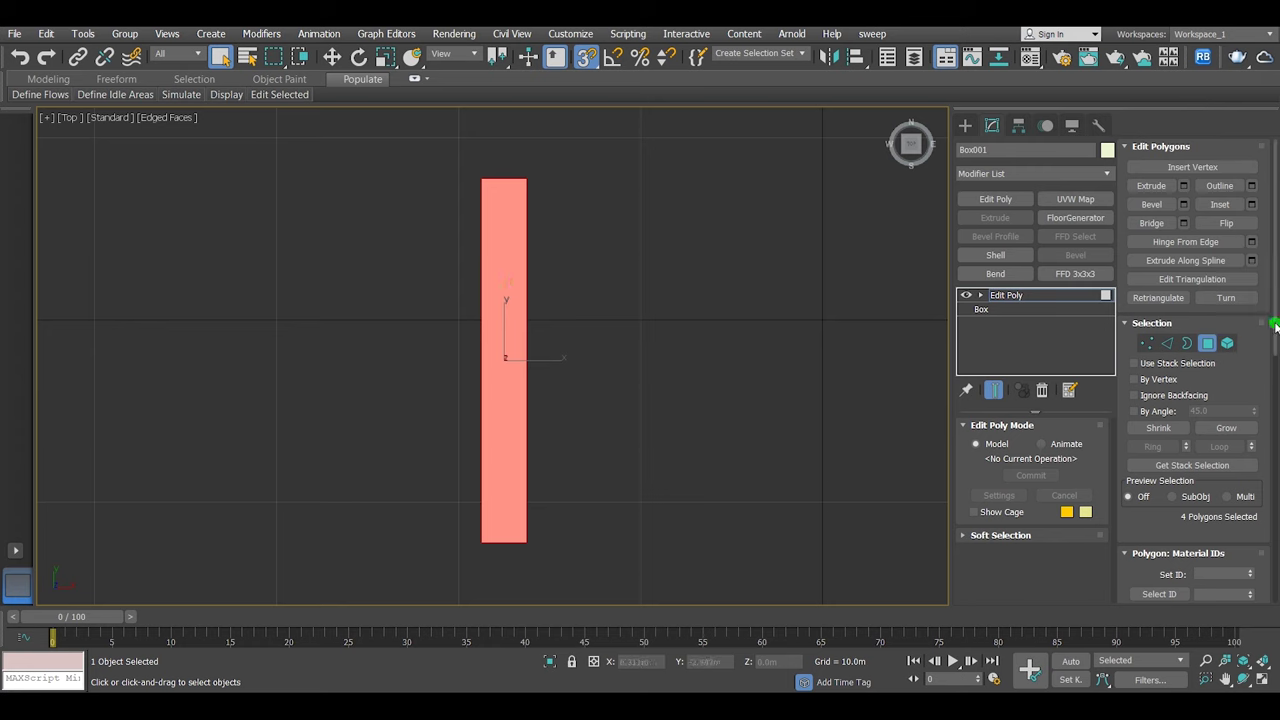
Step: Activate the Slice Plane for the selected polygons and rotate it 90° about X
{"action": "left_click_drag", "start_coordinate": [1266, 309], "coordinate": [1270, 495]}
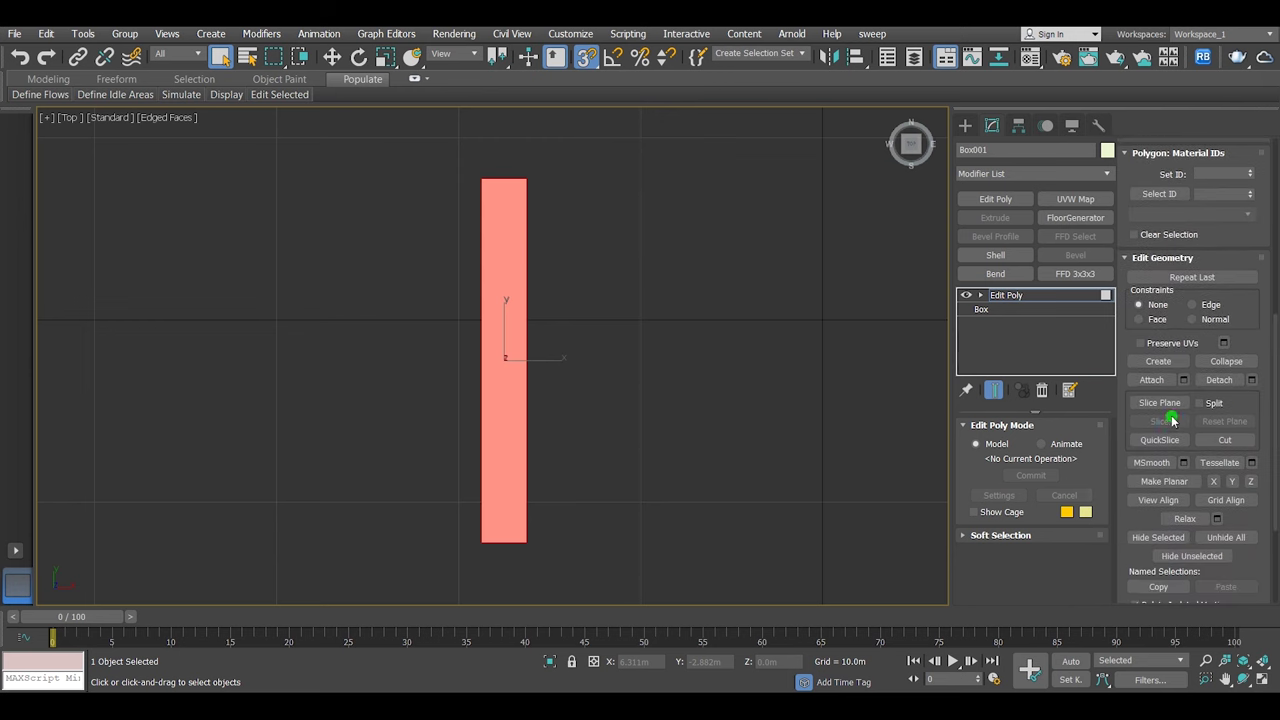
{"action": "left_click", "coordinate": [1159, 402]}
{"action": "right_click", "coordinate": [359, 57]}
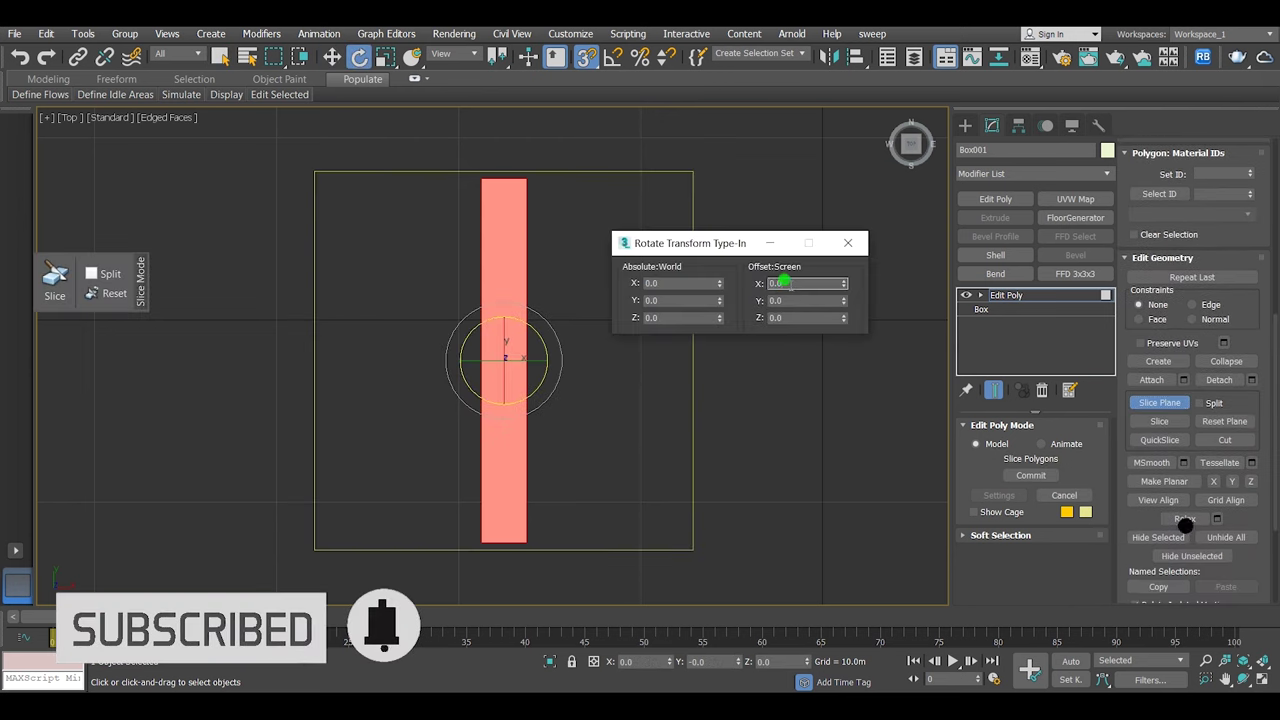
{"action": "left_click_drag", "start_coordinate": [786, 282], "coordinate": [771, 282]}
{"action": "type", "text": "90"}
{"action": "key", "text": "Return"}
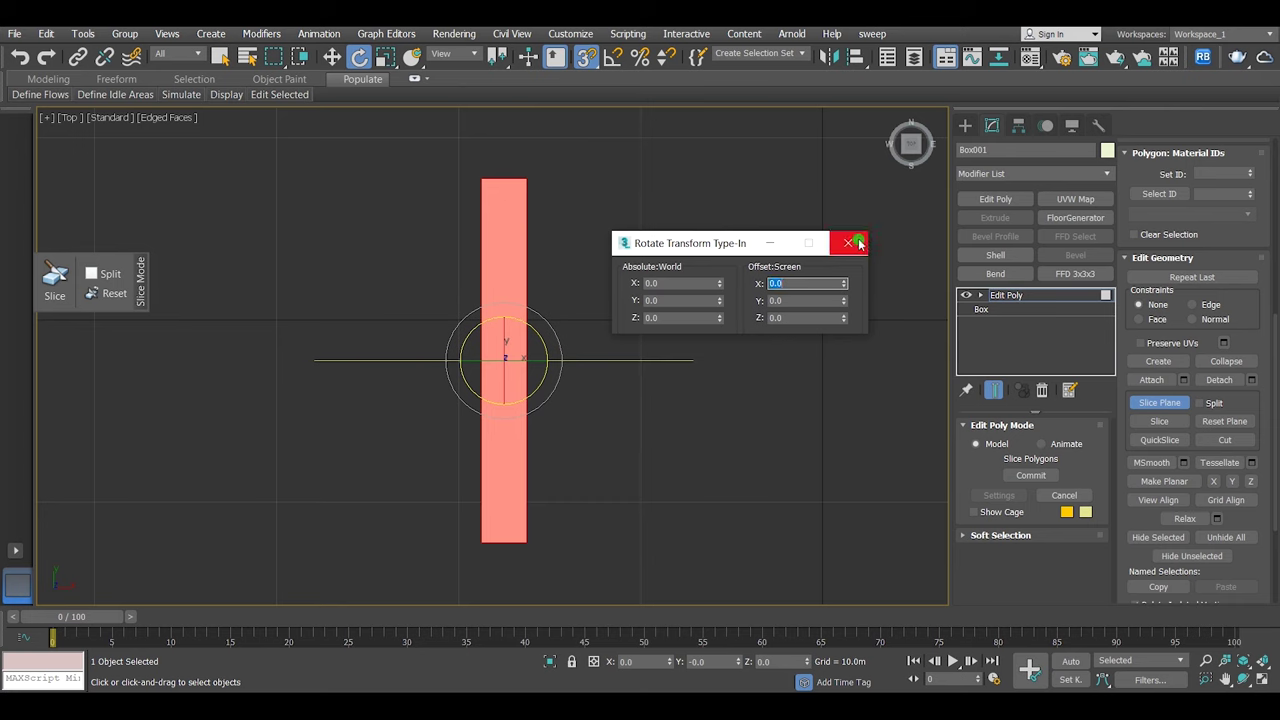
{"action": "left_click", "coordinate": [848, 243]}
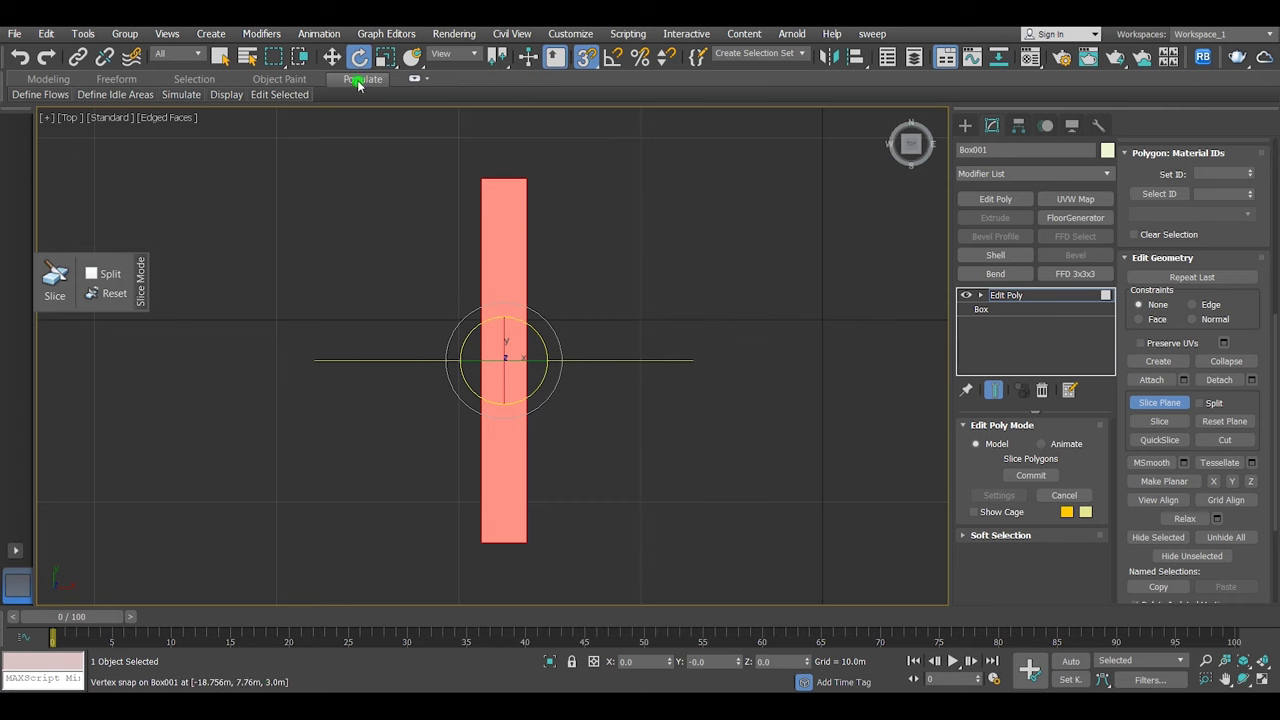
Step: Slice the box straight across near its upper end and again after offsetting the slice plane −10 m in Y
{"action": "key", "text": "w"}
{"action": "left_click_drag", "start_coordinate": [504, 358], "coordinate": [506, 194]}
{"action": "key", "text": "F12"}
{"action": "double_click", "coordinate": [790, 300]}
{"action": "type", "text": "-10"}
{"action": "key", "text": "Return"}
Step: Offset the slice plane 7.5 m in Y, tilt it −20° about Z and slice the box
{"action": "double_click", "coordinate": [795, 300]}
{"action": "type", "text": "7.5"}
{"action": "key", "text": "Return"}
{"action": "left_click", "coordinate": [359, 58]}
{"action": "double_click", "coordinate": [788, 318]}
{"action": "type", "text": "-25"}
{"action": "key", "text": "Return"}
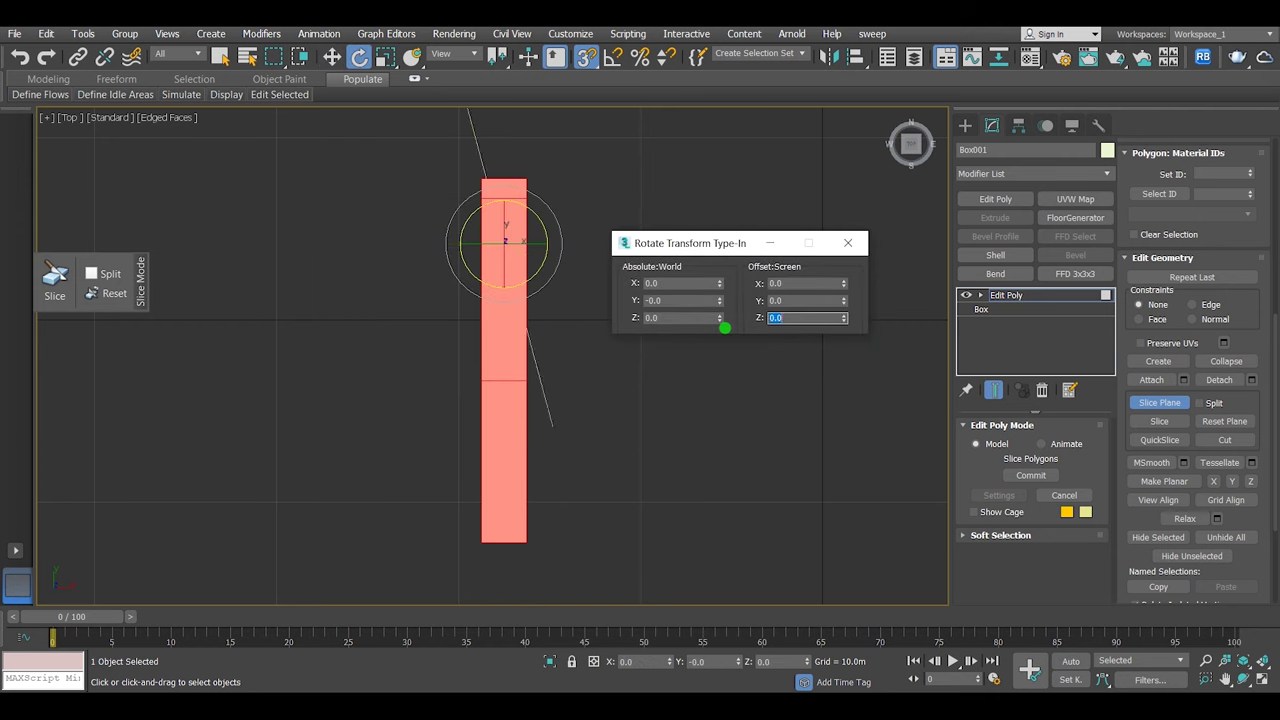
{"action": "type", "text": "25"}
{"action": "key", "text": "Return"}
{"action": "type", "text": "-20"}
{"action": "left_click", "coordinate": [1159, 421]}
Step: Offset the tilted slice plane −10 m in Y and slice the box again
{"action": "left_click", "coordinate": [332, 57]}
{"action": "double_click", "coordinate": [824, 300]}
{"action": "type", "text": "-10"}
{"action": "key", "text": "Return"}
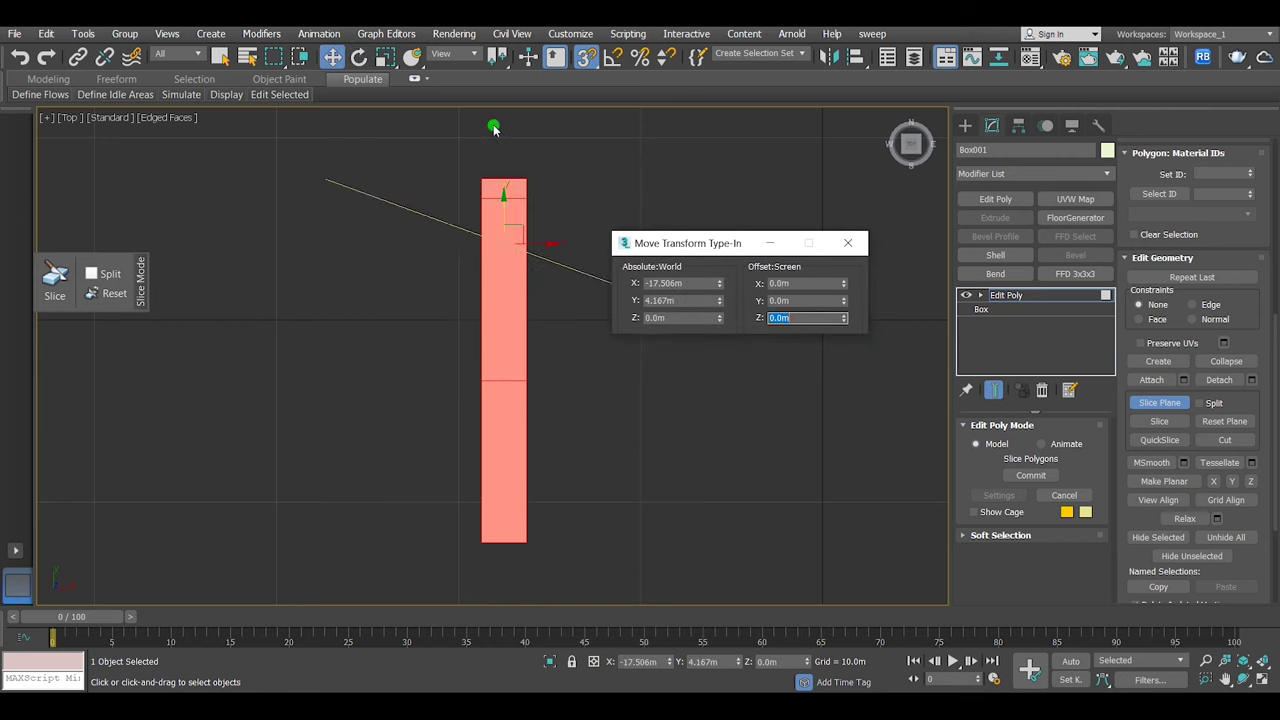
{"action": "type", "text": "7.5"}
{"action": "key", "text": "Return"}
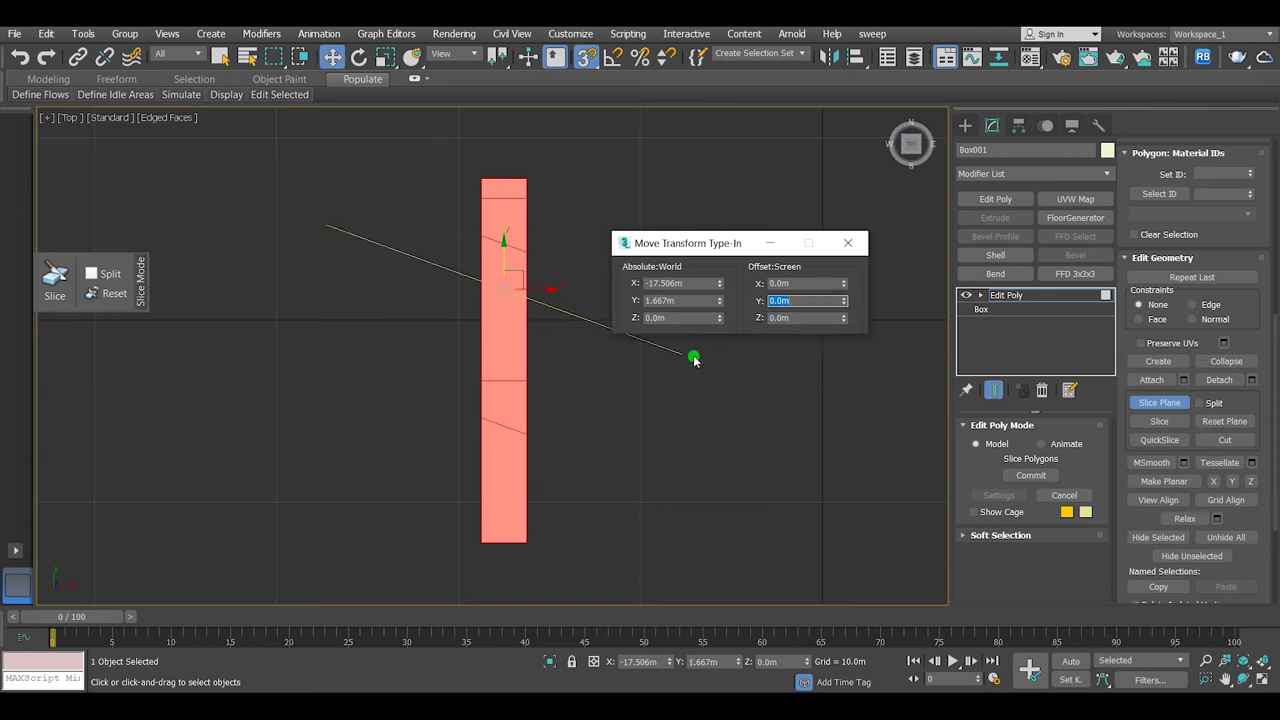
{"action": "left_click_drag", "start_coordinate": [504, 262], "coordinate": [531, 360]}
{"action": "key", "text": "ctrl+z"}
{"action": "key", "text": "ctrl+z"}
Step: Offset the slice plane 6 m in Y and reverse the mistaken Z offset with −6 m
{"action": "double_click", "coordinate": [782, 317]}
{"action": "type", "text": "6"}
{"action": "key", "text": "Return"}
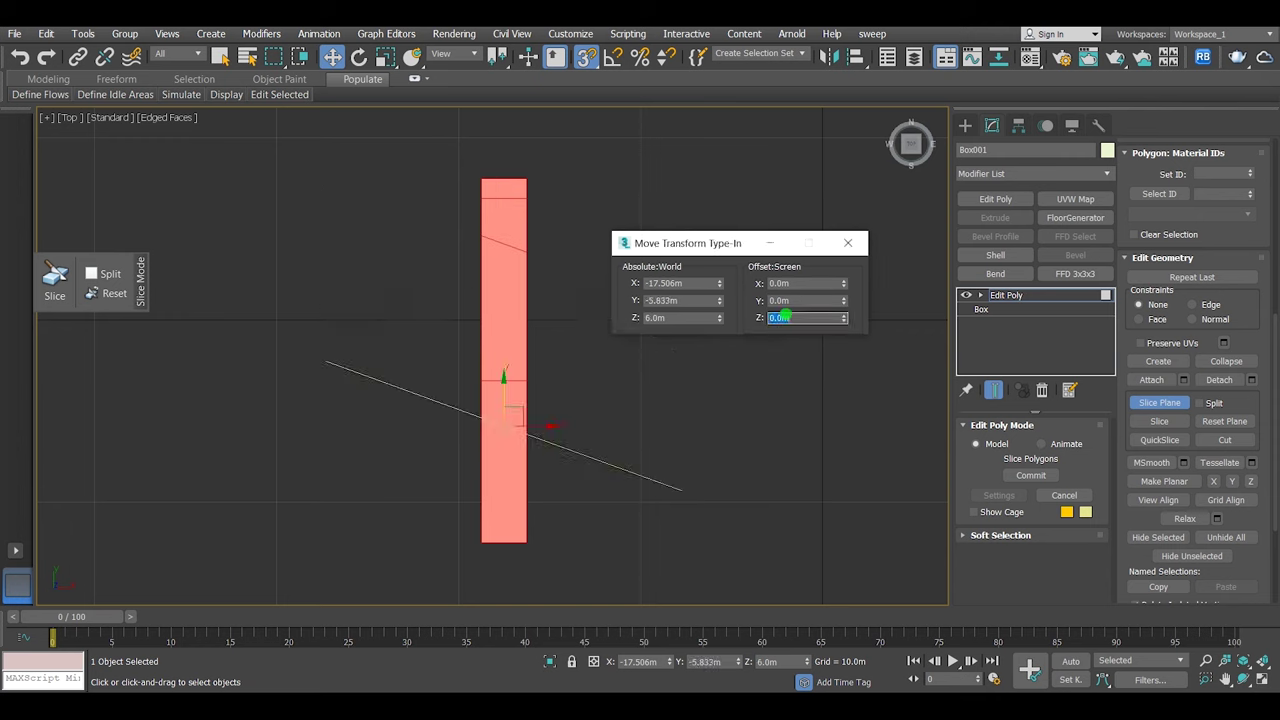
{"action": "double_click", "coordinate": [790, 300]}
{"action": "type", "text": "6"}
{"action": "key", "text": "Return"}
{"action": "double_click", "coordinate": [785, 317]}
{"action": "type", "text": "-6"}
{"action": "key", "text": "Return"}
Step: Rotate the slice plane about Z to the opposite tilt and slice the box there
{"action": "left_click", "coordinate": [361, 57]}
{"action": "double_click", "coordinate": [788, 318]}
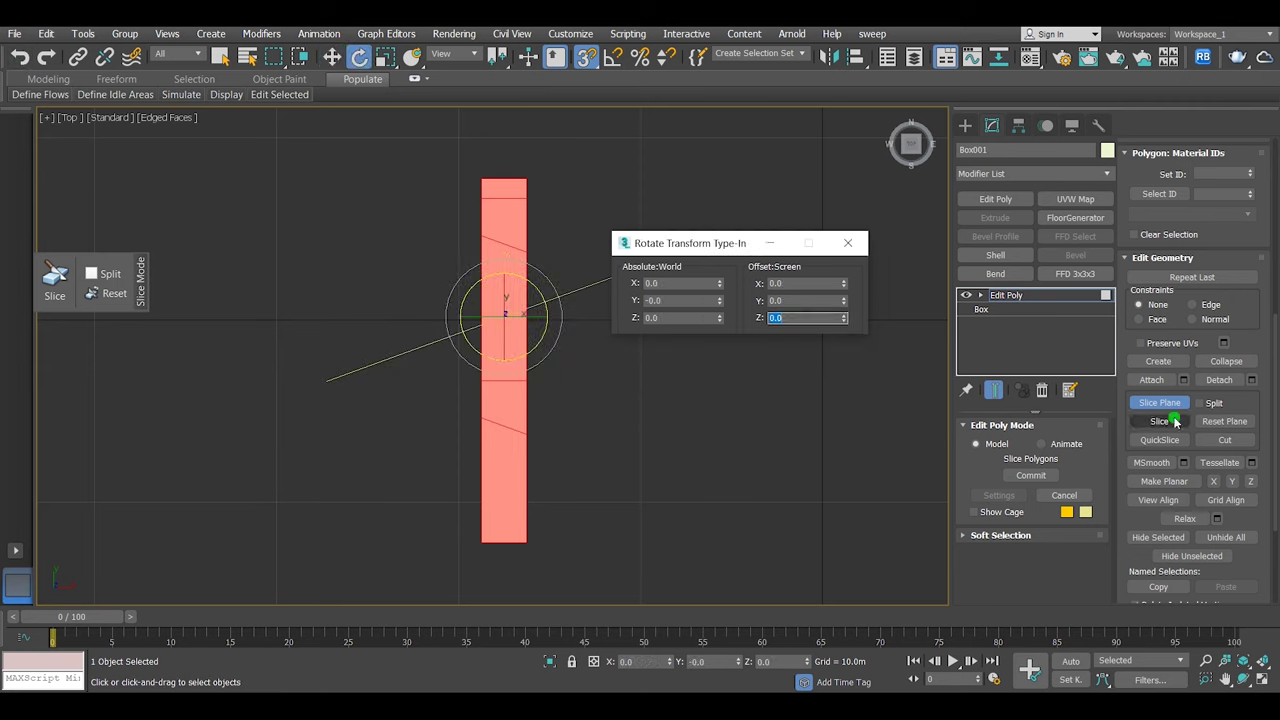
{"action": "left_click", "coordinate": [1175, 421]}
Step: Offset the slice plane −9 m in Y, slice the box once more and leave Slice Plane mode
{"action": "left_click", "coordinate": [332, 57]}
{"action": "double_click", "coordinate": [792, 300]}
{"action": "type", "text": "-9"}
{"action": "key", "text": "Return"}
{"action": "left_click", "coordinate": [1160, 421]}
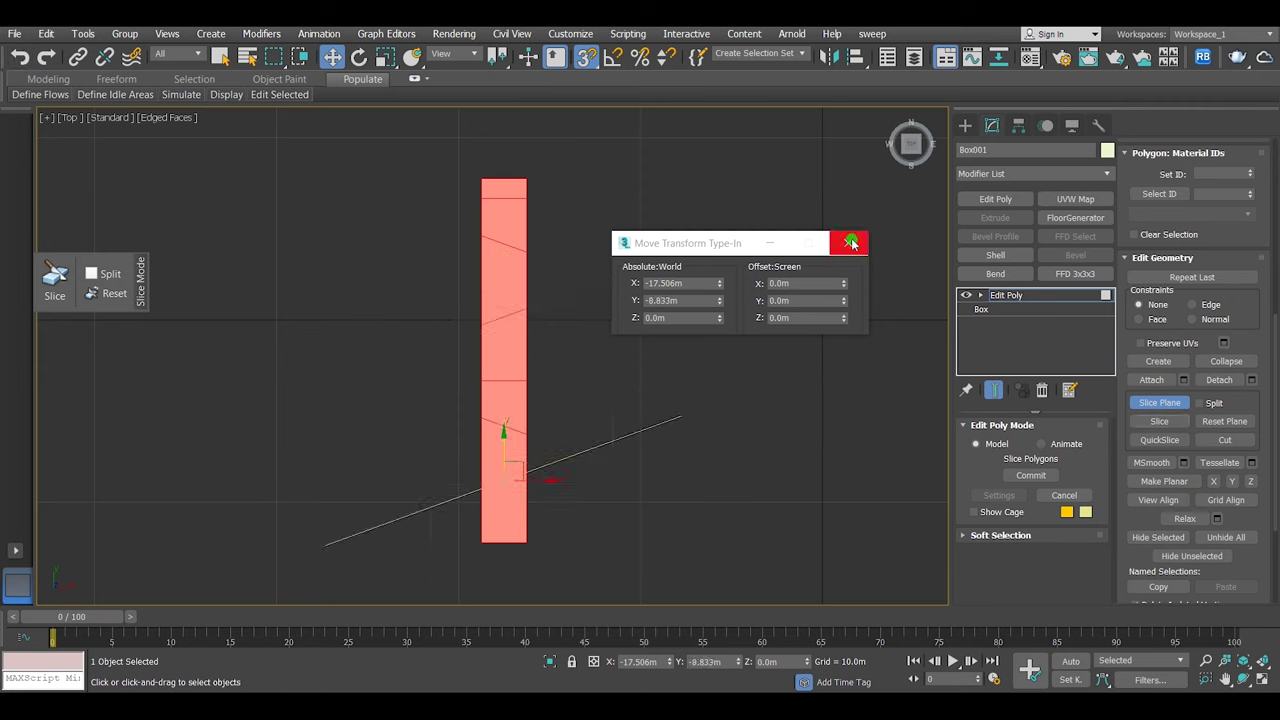
{"action": "left_click", "coordinate": [851, 243]}
{"action": "left_click", "coordinate": [1159, 402]}
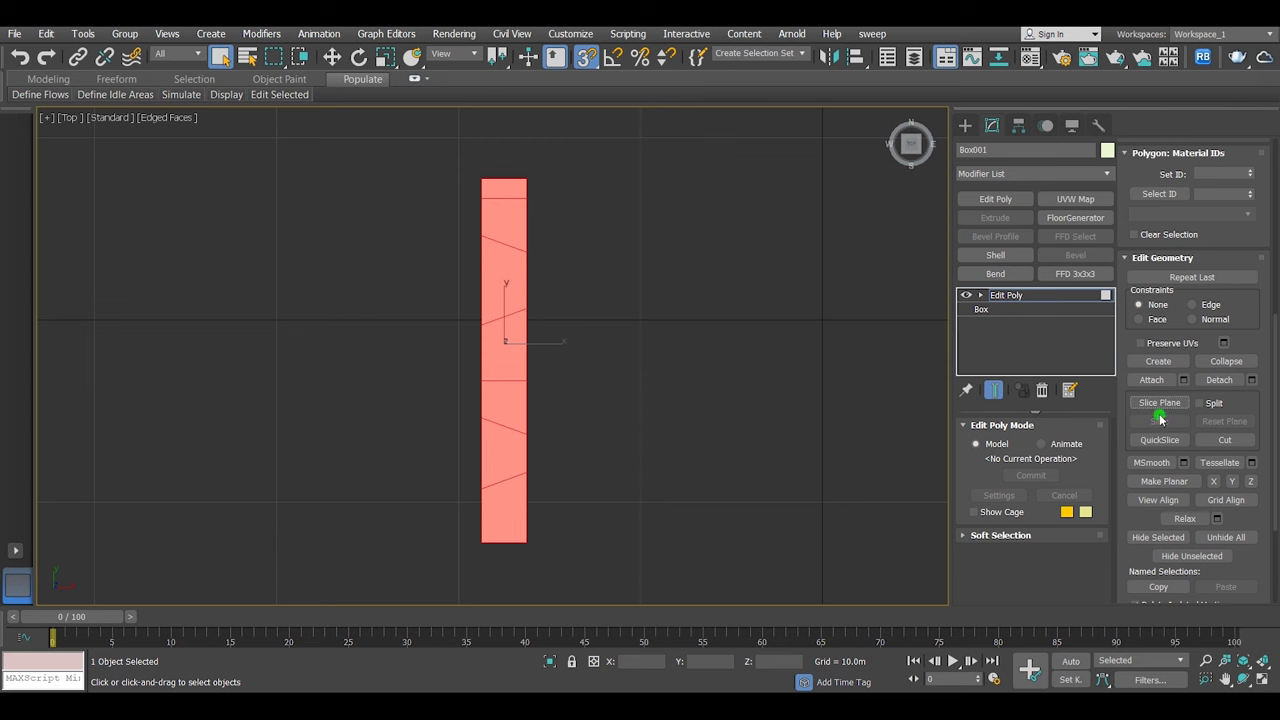
Step: Chamfer all the sliced edges around the box by 0.05 m
{"action": "left_click", "coordinate": [982, 296]}
{"action": "left_click", "coordinate": [1007, 324]}
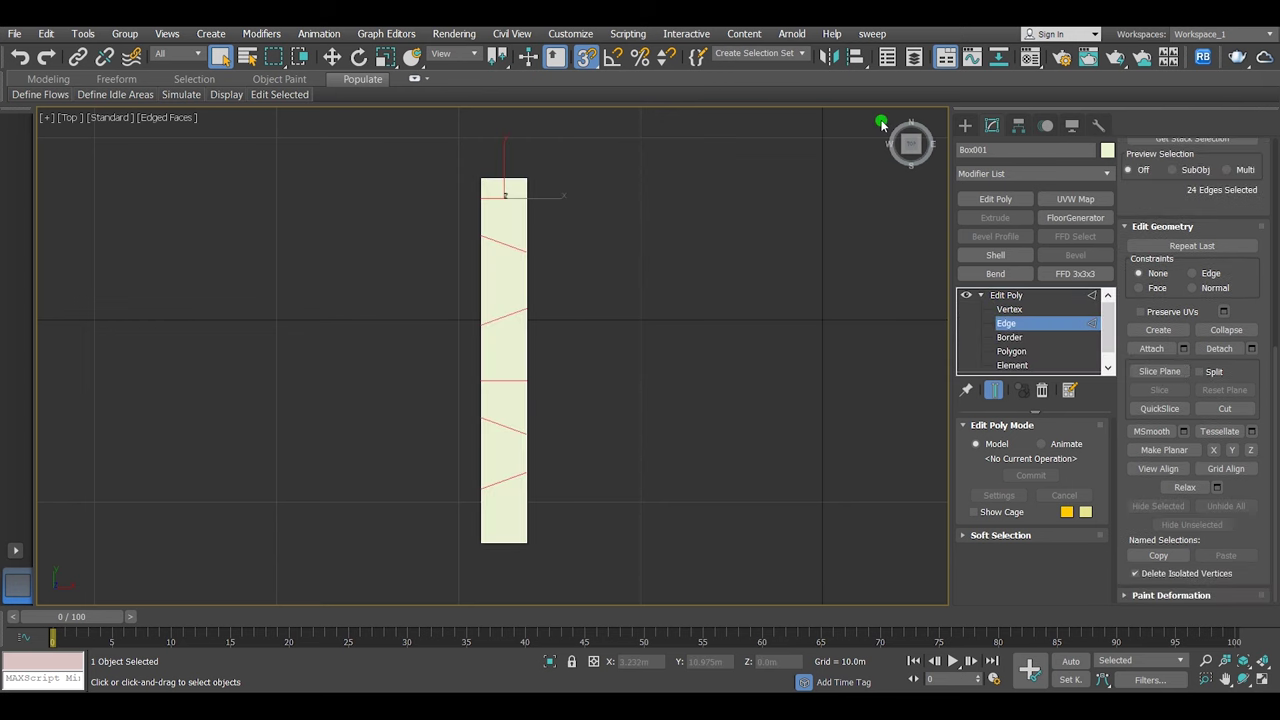
{"action": "key", "text": "p"}
{"action": "scroll", "coordinate": [519, 380], "scroll_direction": "up", "scroll_amount": 10}
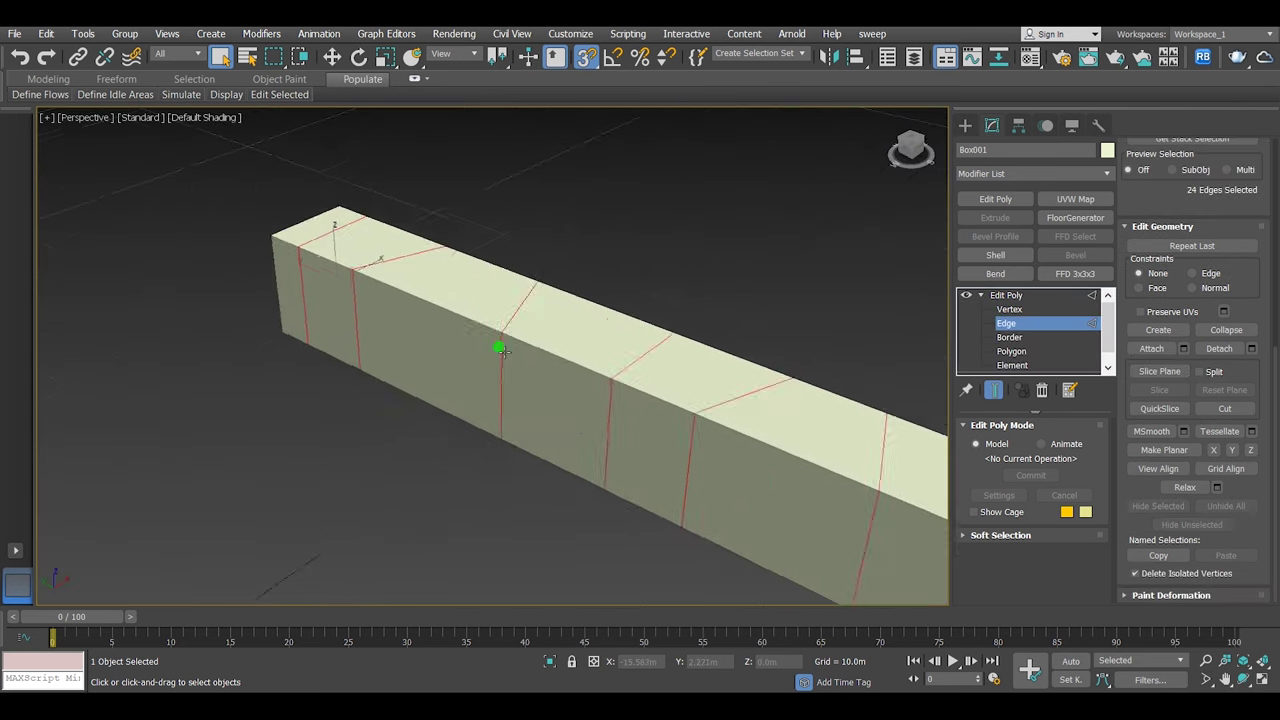
{"action": "right_click", "coordinate": [491, 304]}
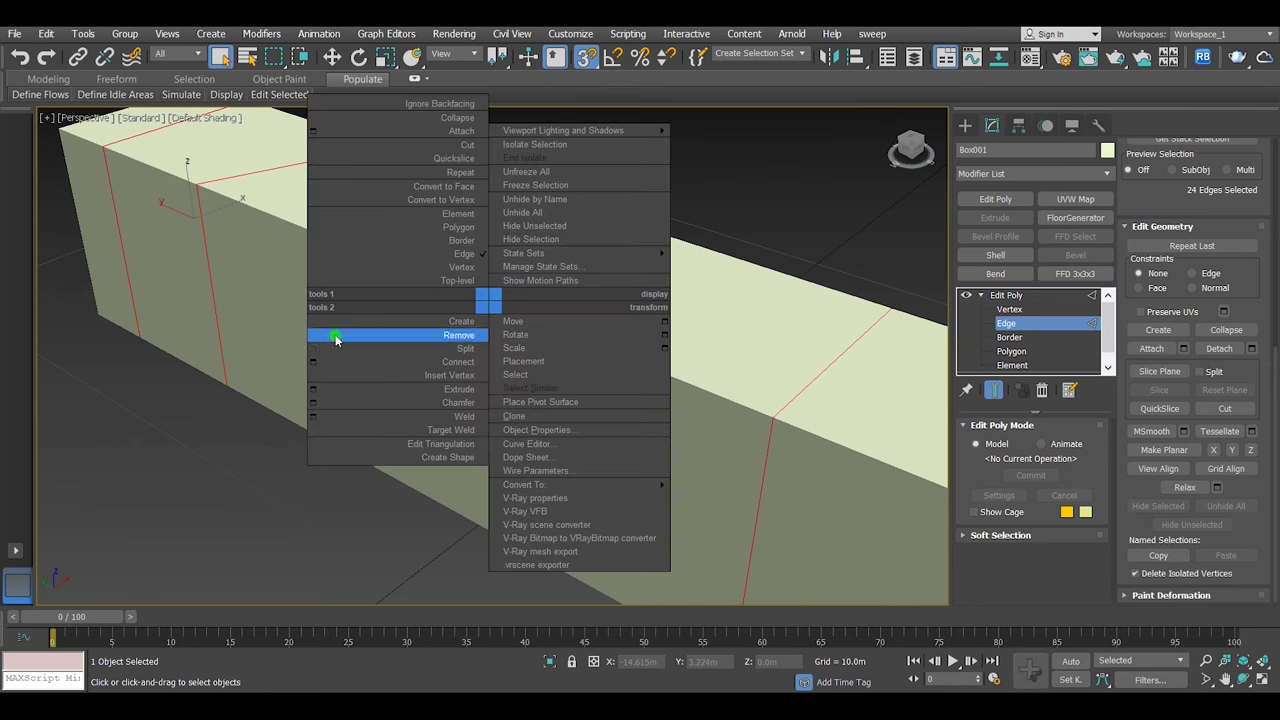
{"action": "left_click", "coordinate": [314, 401]}
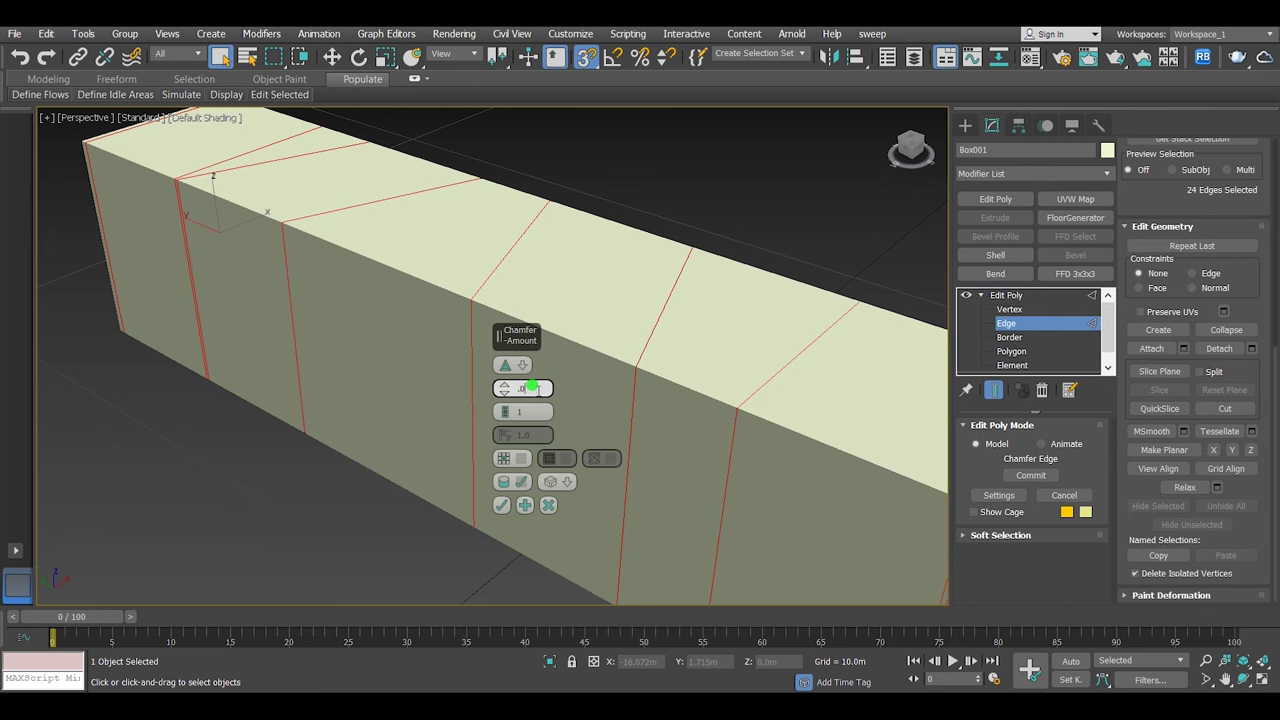
{"action": "left_click_drag", "start_coordinate": [531, 387], "coordinate": [534, 387]}
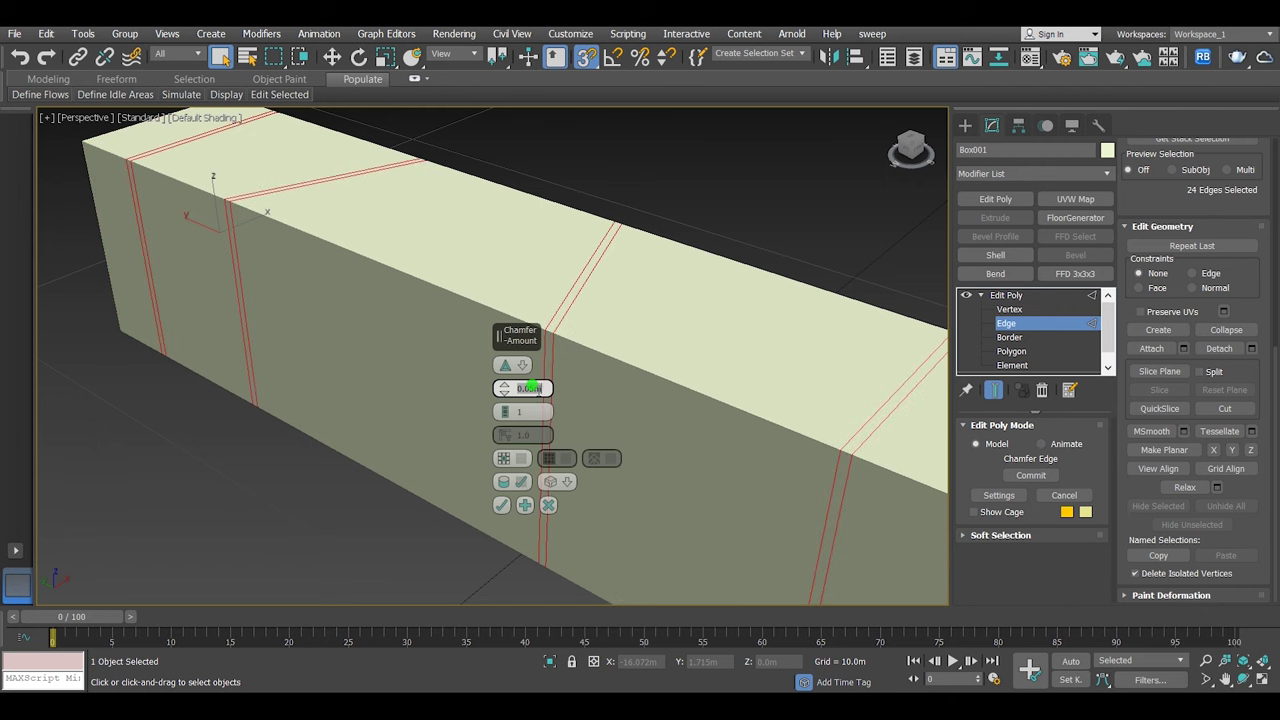
{"action": "left_click", "coordinate": [501, 506]}
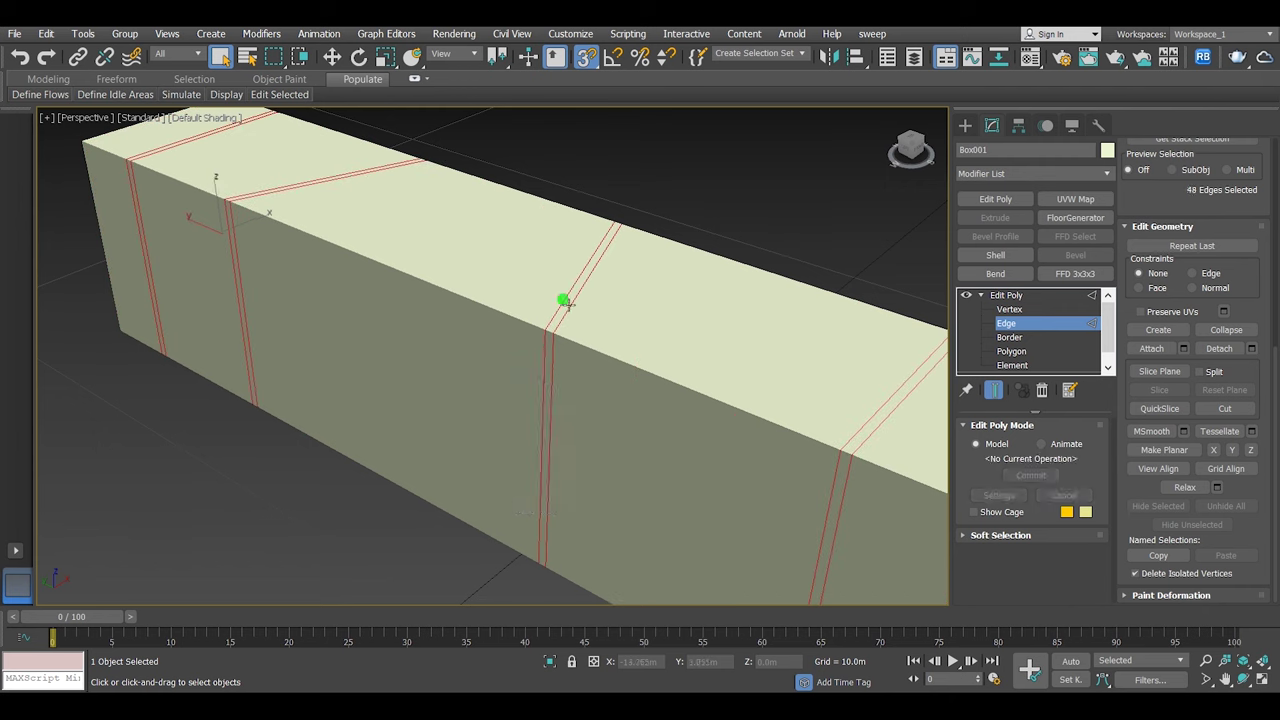
Step: Select the narrow chamfer strip polygons on the top and side faces, starting from the box's far end
{"action": "left_click", "coordinate": [1012, 352]}
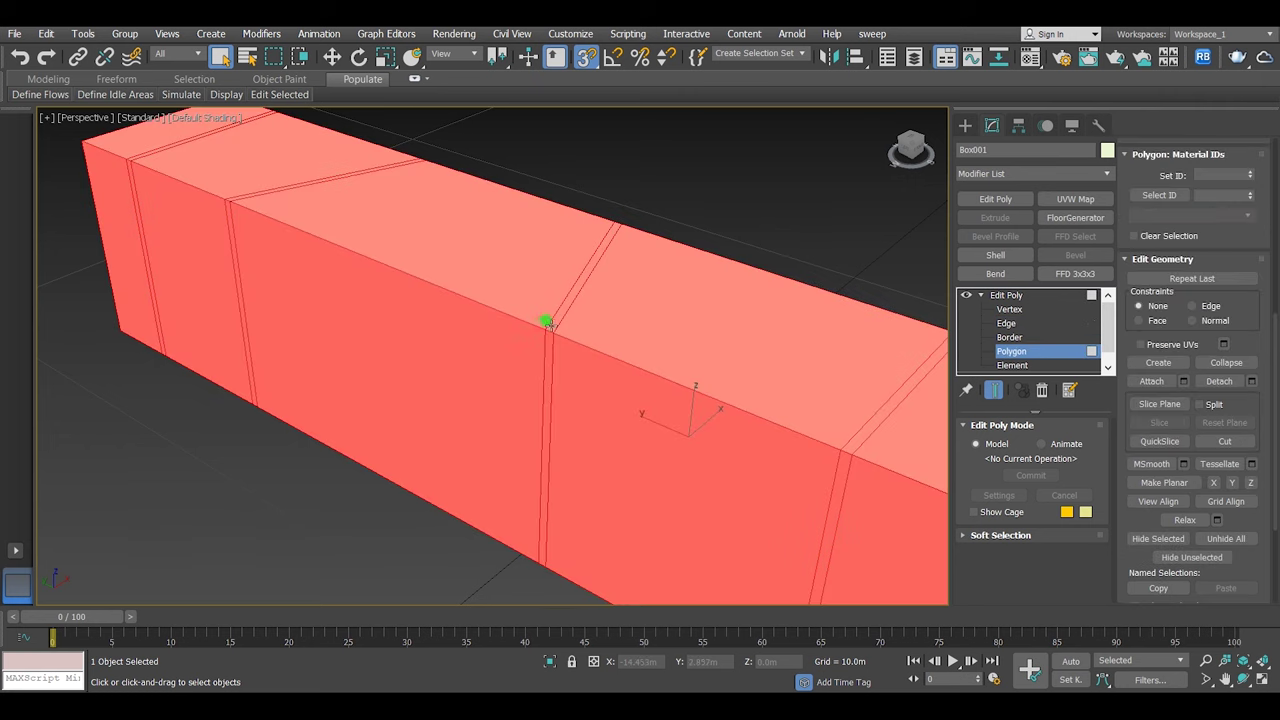
{"action": "left_click", "coordinate": [549, 322]}
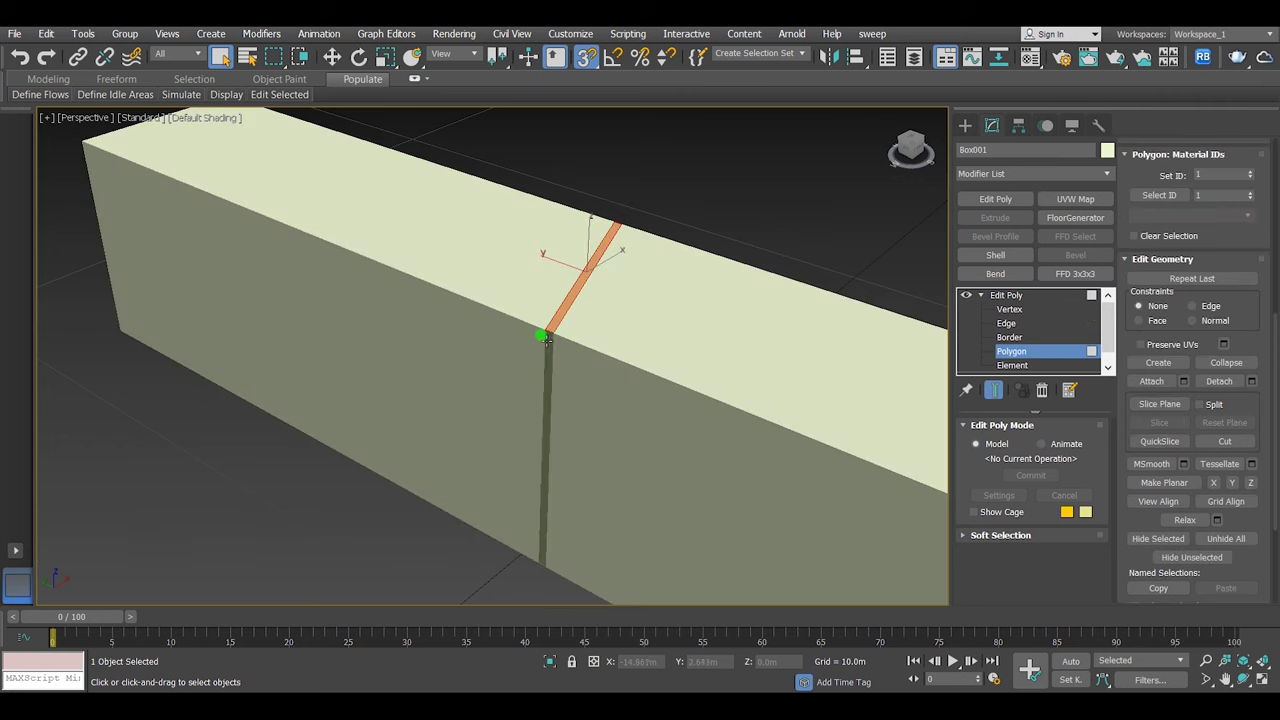
{"action": "left_click", "coordinate": [547, 342], "text": "ctrl"}
{"action": "key", "text": "F4"}
{"action": "middle_click_drag", "start_coordinate": [335, 257], "coordinate": [274, 214], "text": "alt"}
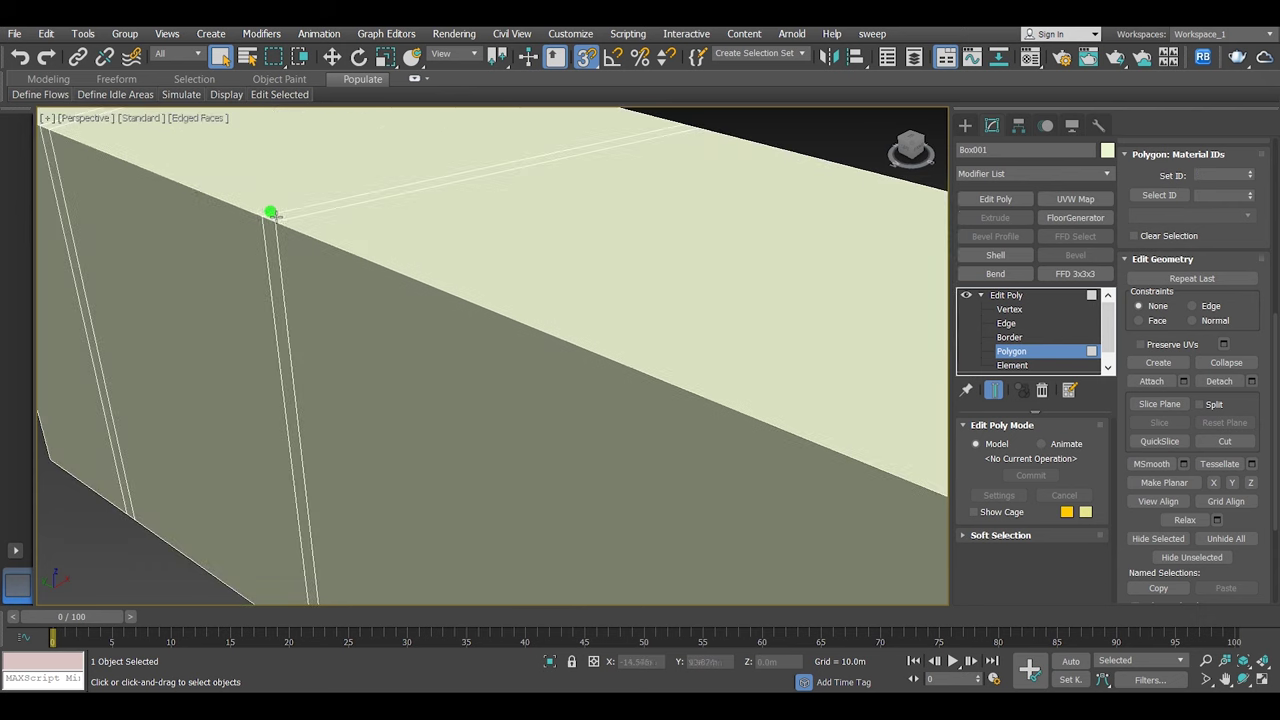
{"action": "scroll", "coordinate": [186, 209], "scroll_direction": "up", "scroll_amount": 3}
{"action": "scroll", "coordinate": [246, 249], "scroll_direction": "down", "scroll_amount": 3}
{"action": "left_click", "coordinate": [218, 241], "text": "ctrl"}
{"action": "left_click", "coordinate": [228, 208], "text": "ctrl"}
{"action": "left_click", "coordinate": [409, 320], "text": "ctrl"}
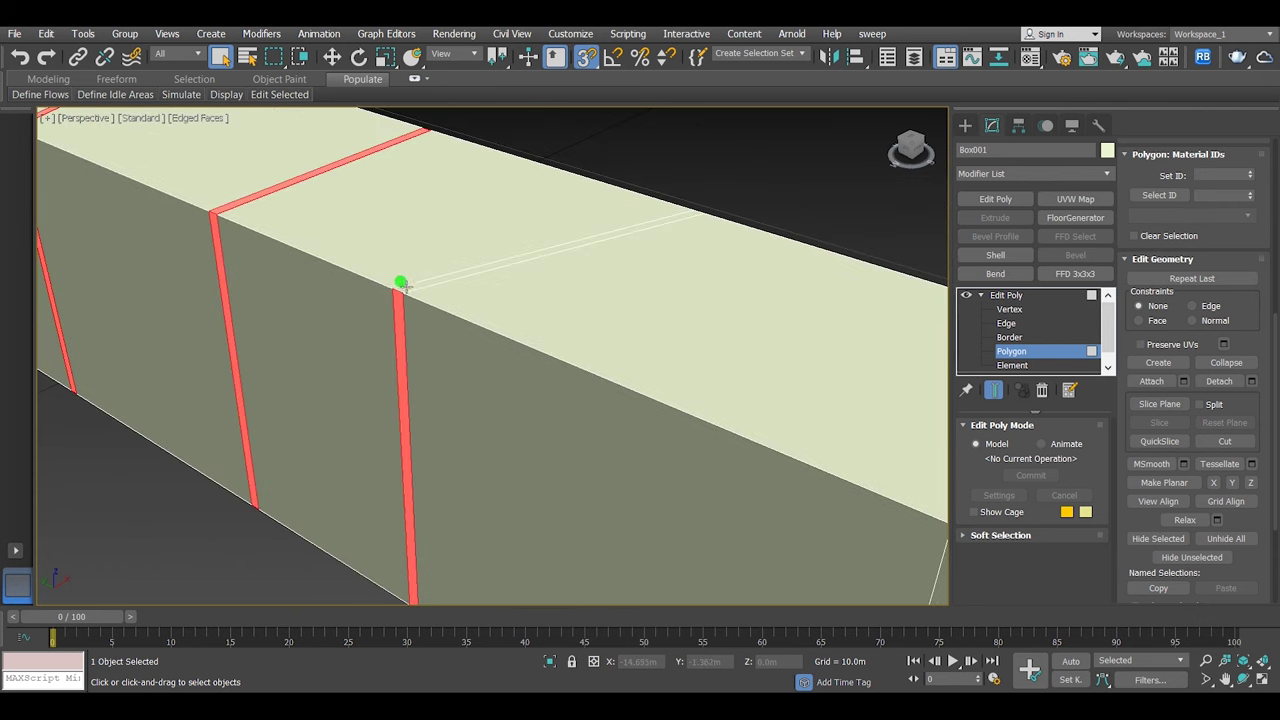
{"action": "left_click", "coordinate": [402, 283], "text": "ctrl"}
Step: Add the remaining chamfer strips toward the box's near end to the polygon selection
{"action": "scroll", "coordinate": [402, 283], "scroll_direction": "down", "scroll_amount": 3}
{"action": "scroll", "coordinate": [460, 307], "scroll_direction": "up", "scroll_amount": 3}
{"action": "left_click", "coordinate": [561, 295], "text": "ctrl"}
{"action": "left_click", "coordinate": [575, 248], "text": "ctrl"}
{"action": "scroll", "coordinate": [572, 224], "scroll_direction": "down", "scroll_amount": 6}
{"action": "left_click_drag", "start_coordinate": [934, 169], "coordinate": [898, 147]}
{"action": "middle_click_drag", "start_coordinate": [524, 398], "coordinate": [486, 354], "text": "alt"}
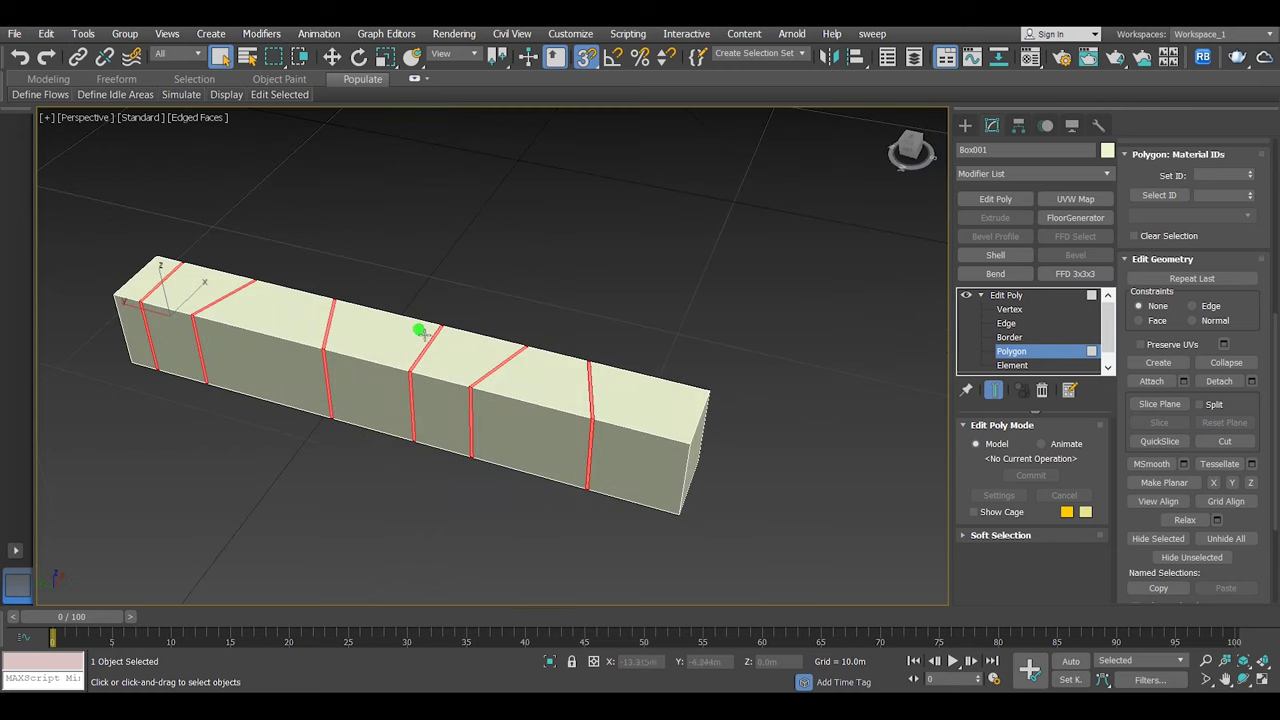
Step: Deselect the chamfer strip polygons on the underside of the box from the Bottom view
{"action": "key", "text": "b"}
{"action": "scroll", "coordinate": [360, 345], "scroll_direction": "up", "scroll_amount": 10}
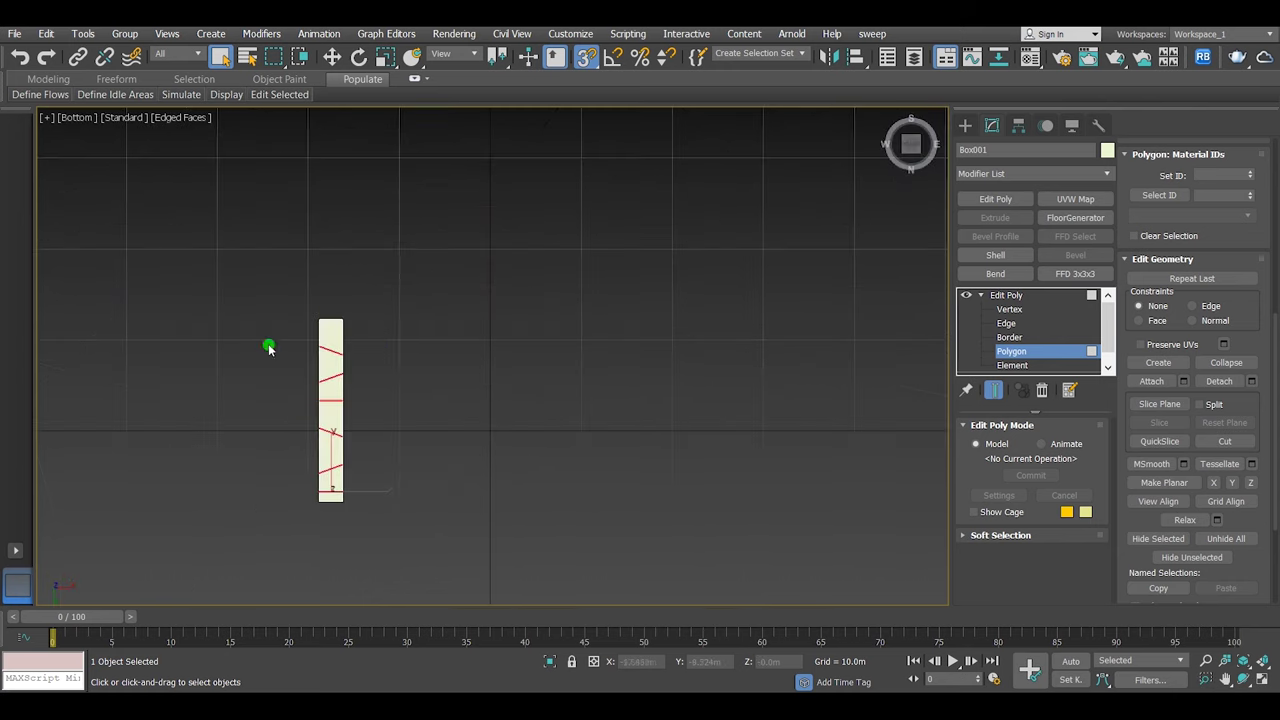
{"action": "left_click", "coordinate": [367, 345], "text": "alt"}
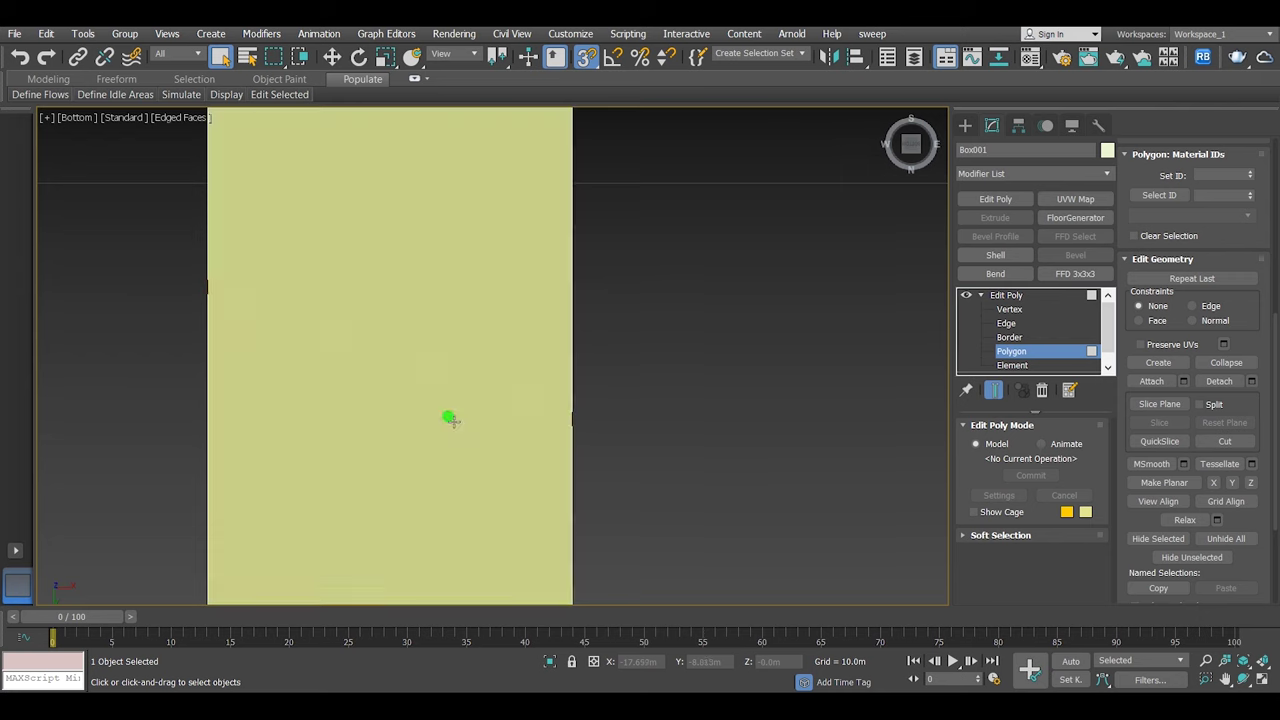
{"action": "scroll", "coordinate": [523, 260], "scroll_direction": "down", "scroll_amount": 5}
{"action": "scroll", "coordinate": [507, 440], "scroll_direction": "up", "scroll_amount": 5}
{"action": "left_click", "coordinate": [500, 421], "text": "alt"}
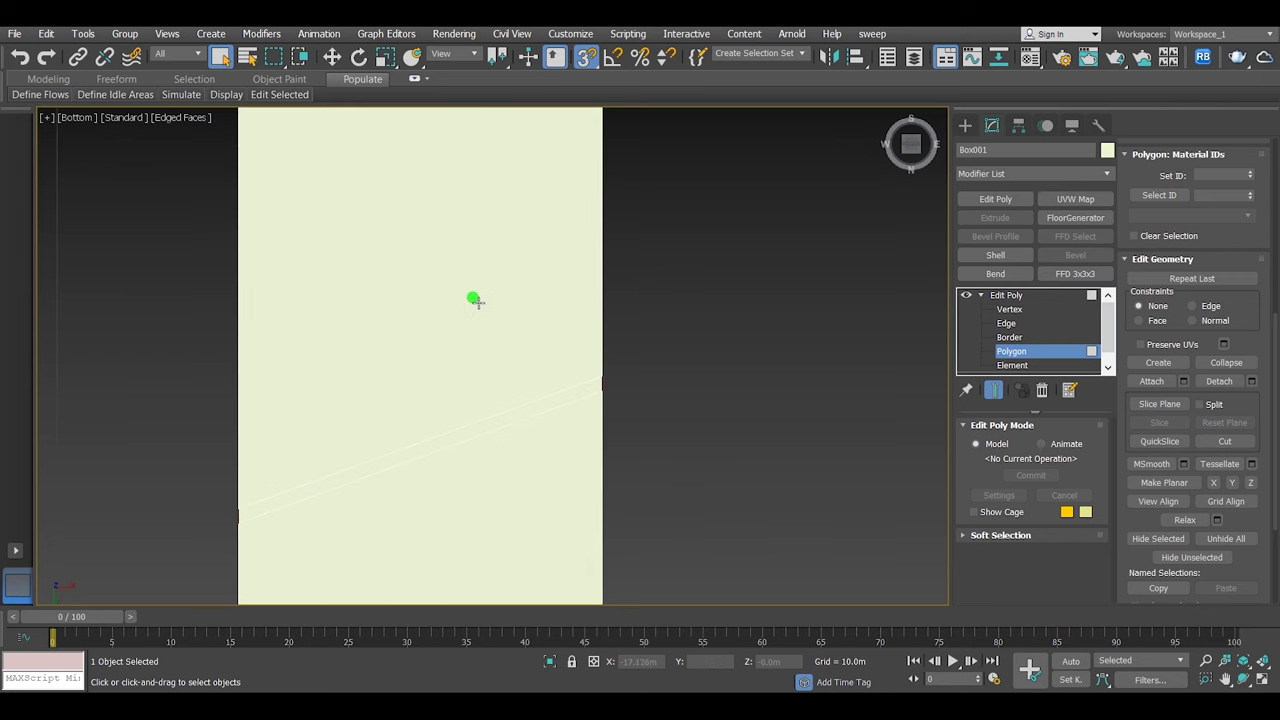
Step: Detach the selected strip polygons in the Perspective view and select the remaining box for moving
{"action": "key", "text": "p"}
{"action": "left_click", "coordinate": [1220, 381]}
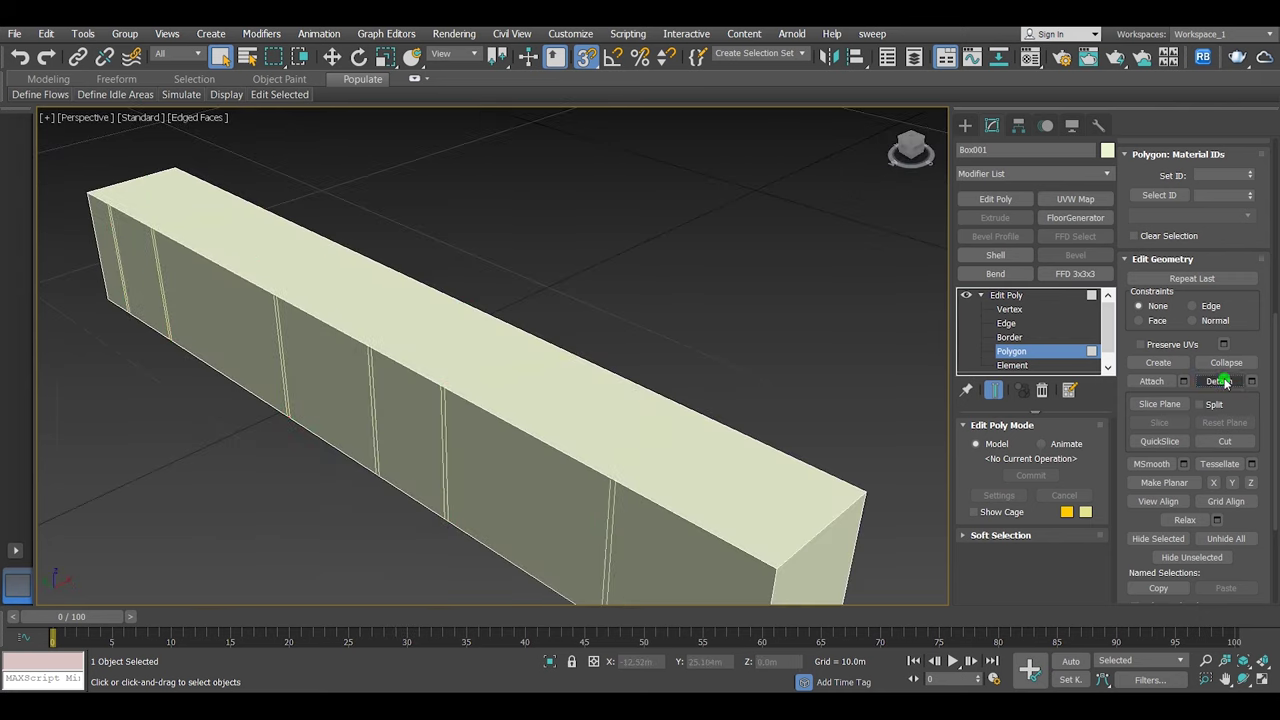
{"action": "left_click", "coordinate": [333, 57]}
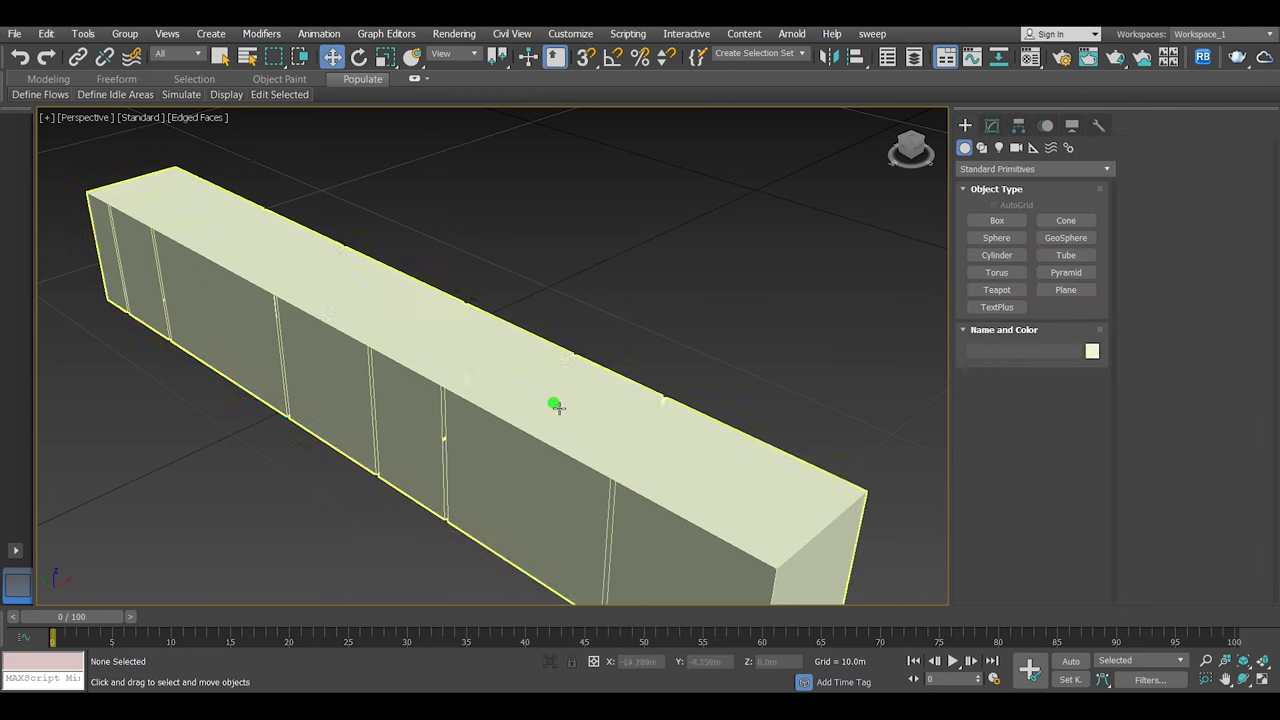
{"action": "left_click", "coordinate": [560, 409]}
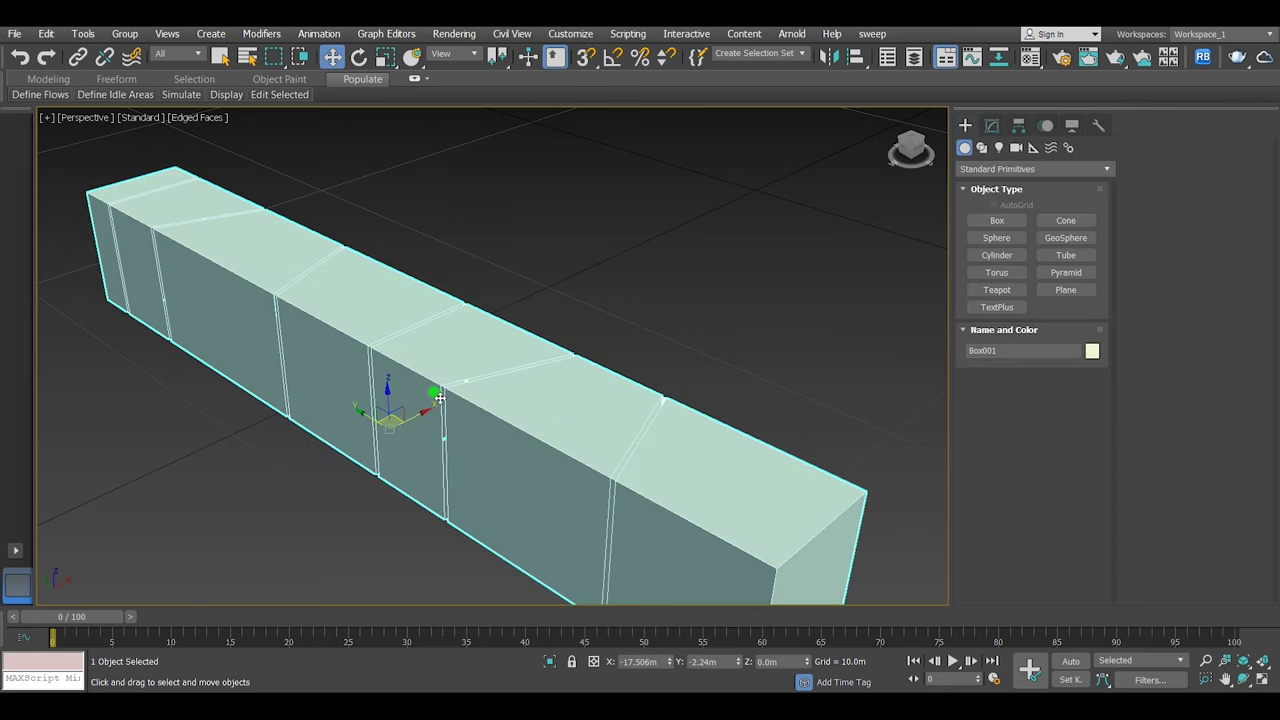
Step: Move the remaining box upward to test the separation, and undo both that move and the detachment of the strip polygons
{"action": "left_click", "coordinate": [441, 393]}
{"action": "left_click_drag", "start_coordinate": [387, 393], "coordinate": [384, 207]}
{"action": "key", "text": "ctrl+z"}
{"action": "key", "text": "ctrl+z"}
{"action": "key", "text": "ctrl+z"}
{"action": "key", "text": "ctrl+z"}
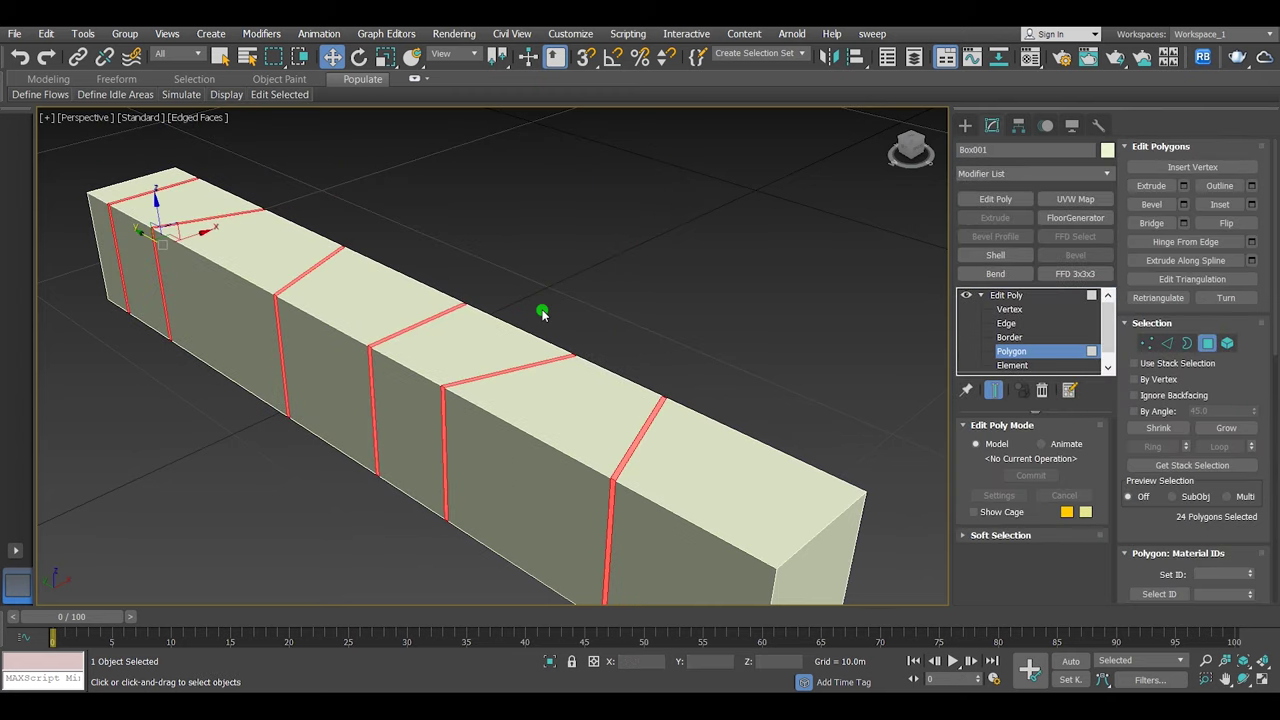
Step: Assign material ID 1 to the selected narrow strip polygons and clear the selection
{"action": "scroll", "coordinate": [560, 320], "scroll_direction": "down", "scroll_amount": 3}
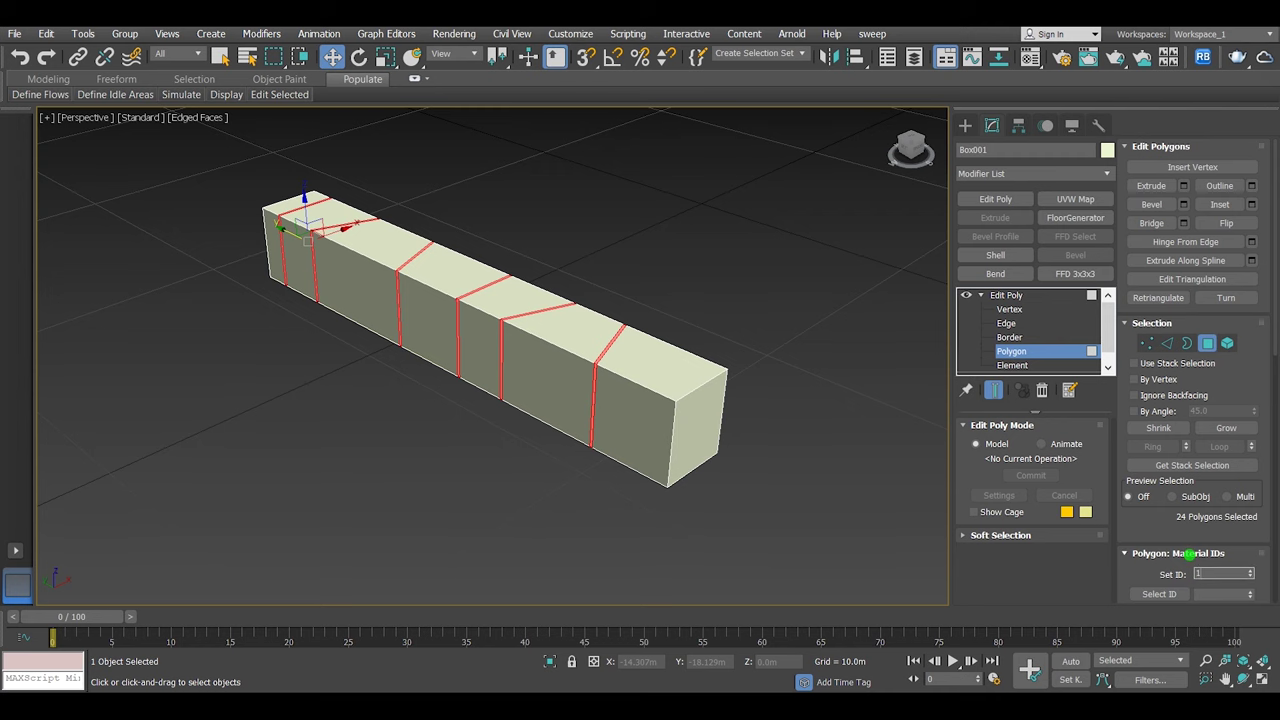
{"action": "left_click", "coordinate": [540, 252]}
Step: Select all seven wide panel polygons on the box's underside from the Bottom view, leaving out the narrow strips
{"action": "key", "text": "b"}
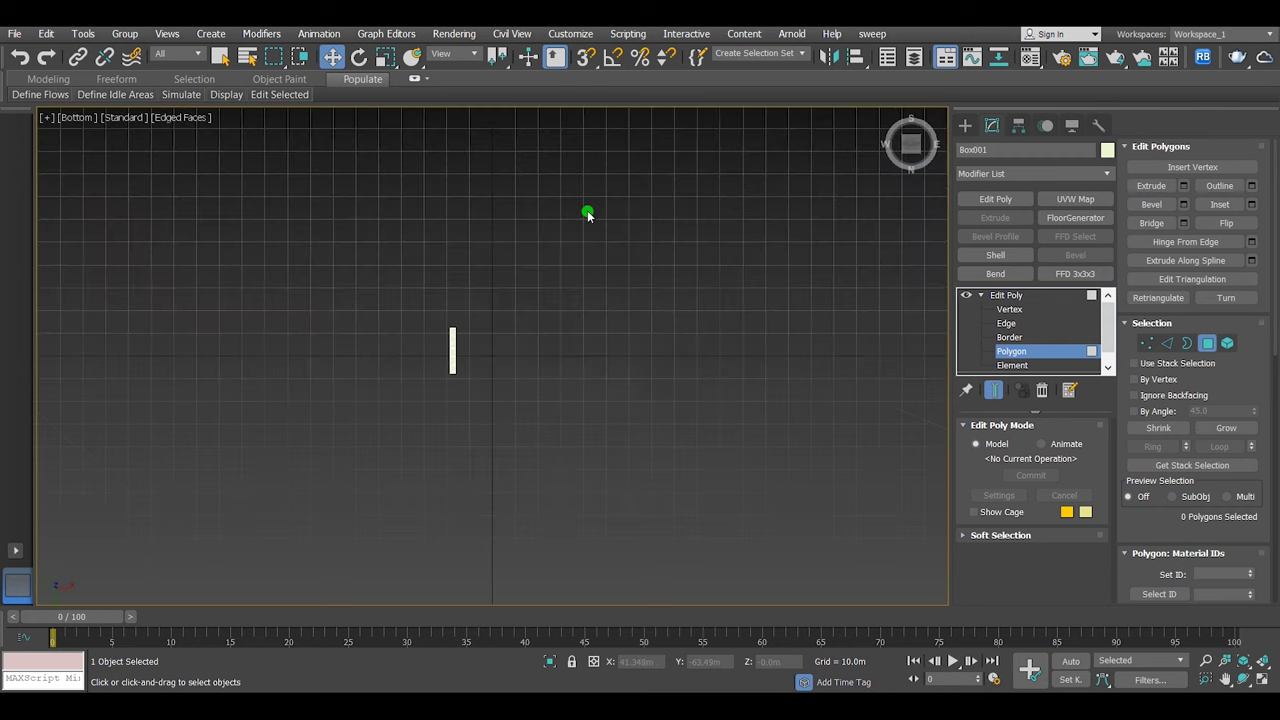
{"action": "scroll", "coordinate": [455, 338], "scroll_direction": "up", "scroll_amount": 8}
{"action": "middle_click_drag", "start_coordinate": [485, 307], "coordinate": [476, 450]}
{"action": "left_click", "coordinate": [509, 271]}
{"action": "left_click", "coordinate": [508, 371], "text": "ctrl"}
{"action": "left_click", "coordinate": [509, 436], "text": "ctrl"}
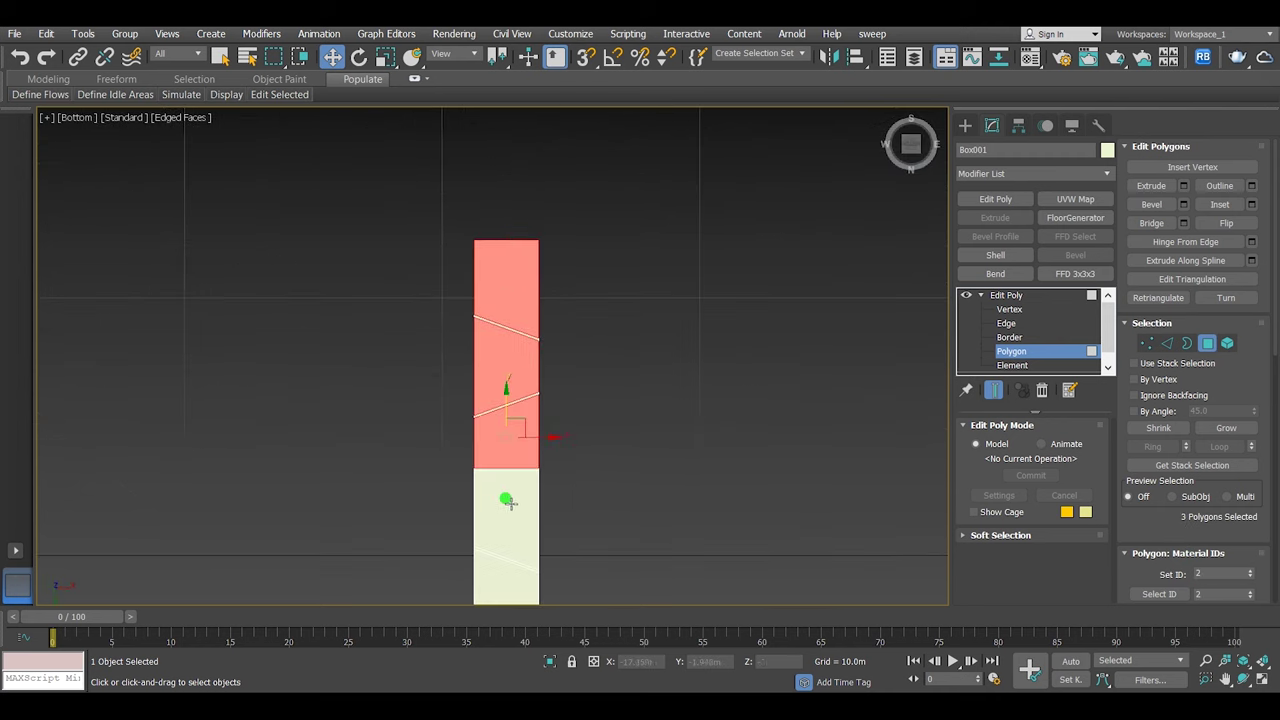
{"action": "left_click", "coordinate": [513, 502], "text": "ctrl"}
{"action": "scroll", "coordinate": [513, 502], "scroll_direction": "down", "scroll_amount": 2}
{"action": "middle_click_drag", "start_coordinate": [513, 502], "coordinate": [528, 385]}
{"action": "left_click", "coordinate": [527, 467], "text": "ctrl"}
{"action": "scroll", "coordinate": [525, 470], "scroll_direction": "down", "scroll_amount": 3}
{"action": "left_click", "coordinate": [518, 488], "text": "ctrl"}
{"action": "scroll", "coordinate": [518, 488], "scroll_direction": "up", "scroll_amount": 3}
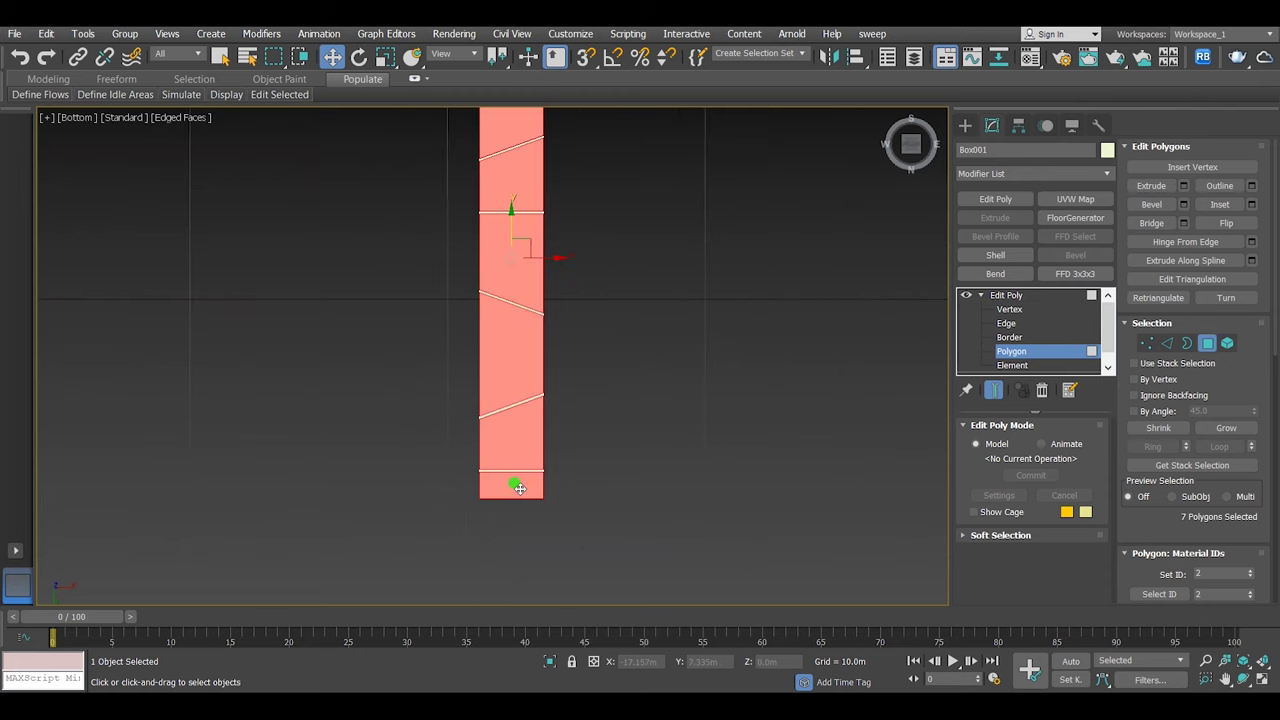
Step: In the Perspective view, select the wide panel polygons on the box's top, visible long side and near end
{"action": "key", "text": "p"}
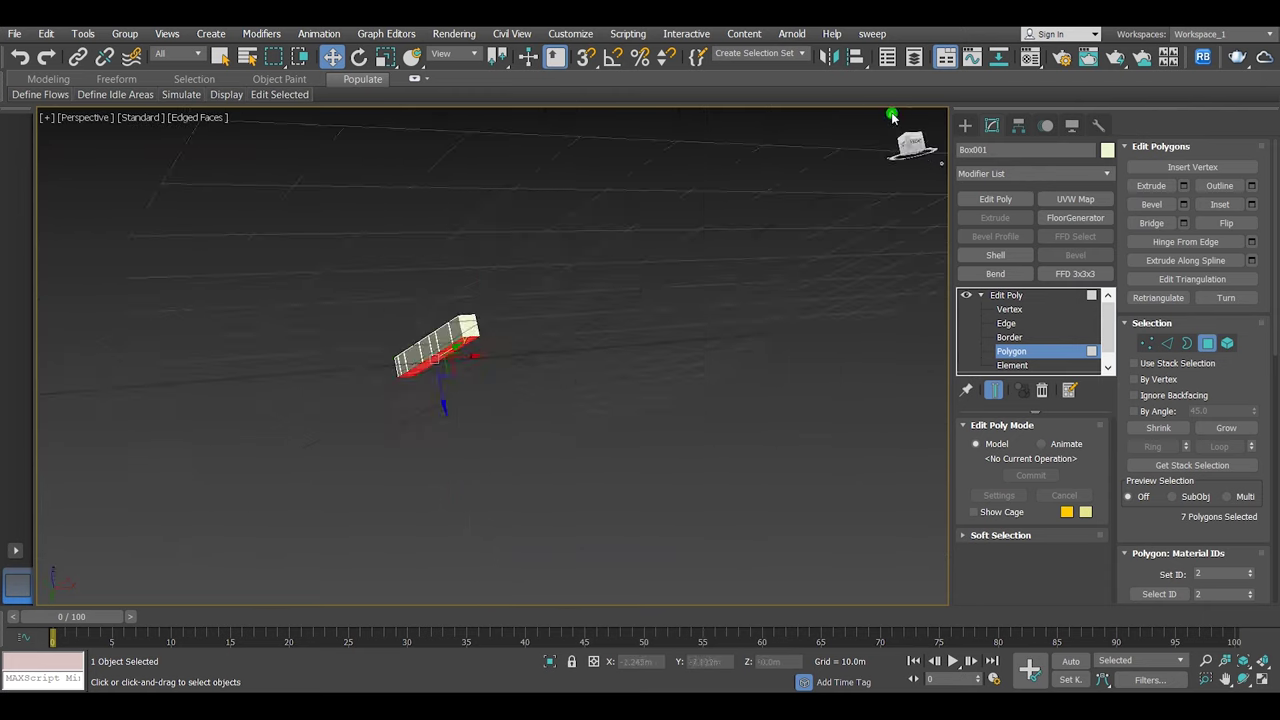
{"action": "key", "text": "q"}
{"action": "left_click", "coordinate": [706, 465]}
{"action": "left_click_drag", "start_coordinate": [566, 421], "coordinate": [325, 298], "text": "ctrl"}
{"action": "mouse_move", "coordinate": [234, 249]}
{"action": "left_mouse_down", "text": "ctrl"}
{"action": "mouse_move", "coordinate": [200, 206]}
{"action": "mouse_move", "coordinate": [217, 183]}
{"action": "mouse_move", "coordinate": [507, 294]}
{"action": "left_mouse_up", "text": "ctrl"}
{"action": "left_click", "coordinate": [521, 305], "text": "ctrl"}
{"action": "left_click", "coordinate": [600, 350], "text": "ctrl"}
{"action": "left_click", "coordinate": [716, 397], "text": "ctrl"}
{"action": "left_click", "coordinate": [794, 480], "text": "ctrl"}
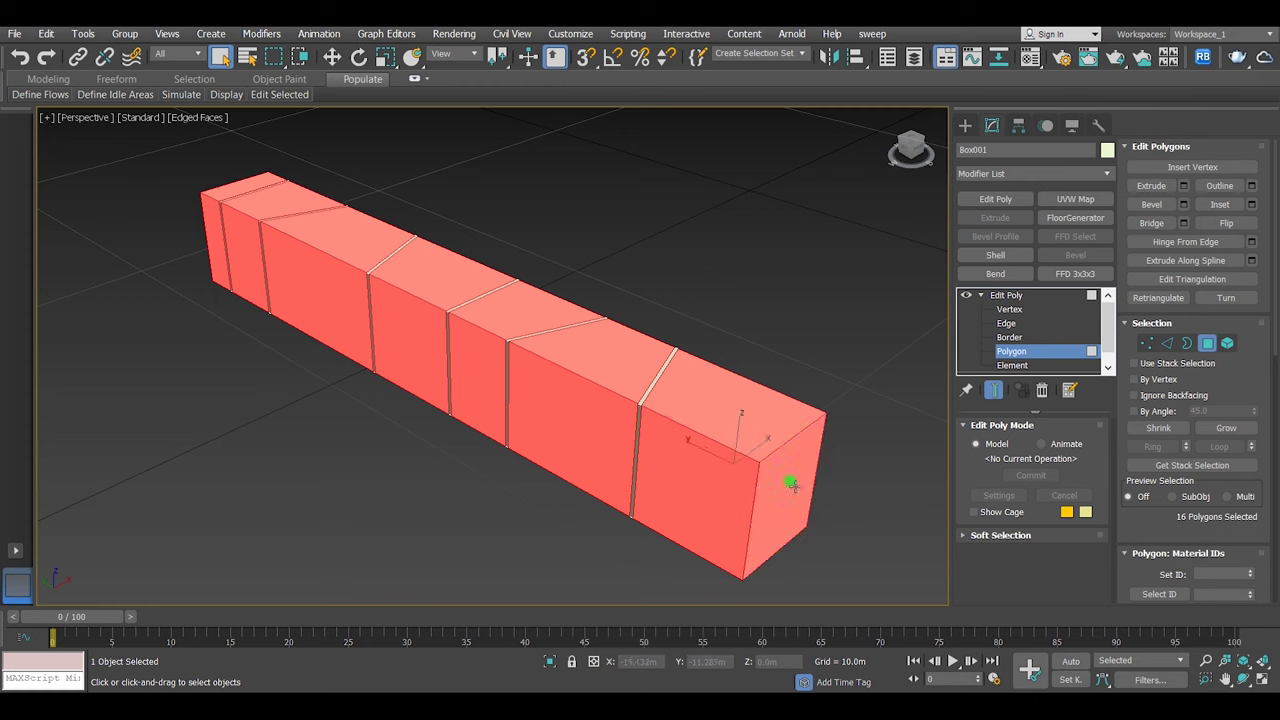
Step: Add the wide panels on the hidden long side and far end to the selection, and assign material ID 3 to them
{"action": "mouse_move", "coordinate": [925, 153]}
{"action": "left_mouse_down"}
{"action": "mouse_move", "coordinate": [72, 149]}
{"action": "mouse_move", "coordinate": [568, 374]}
{"action": "left_mouse_up"}
{"action": "left_click", "coordinate": [662, 372], "text": "ctrl"}
{"action": "left_click_drag", "start_coordinate": [908, 151], "coordinate": [693, 190]}
{"action": "scroll", "coordinate": [693, 192], "scroll_direction": "up", "scroll_amount": 3}
{"action": "mouse_move", "coordinate": [870, 275]}
{"action": "left_mouse_down", "text": "ctrl"}
{"action": "mouse_move", "coordinate": [877, 264]}
{"action": "mouse_move", "coordinate": [629, 234]}
{"action": "mouse_move", "coordinate": [517, 200]}
{"action": "mouse_move", "coordinate": [480, 168]}
{"action": "left_mouse_up", "text": "ctrl"}
{"action": "left_click", "coordinate": [651, 440]}
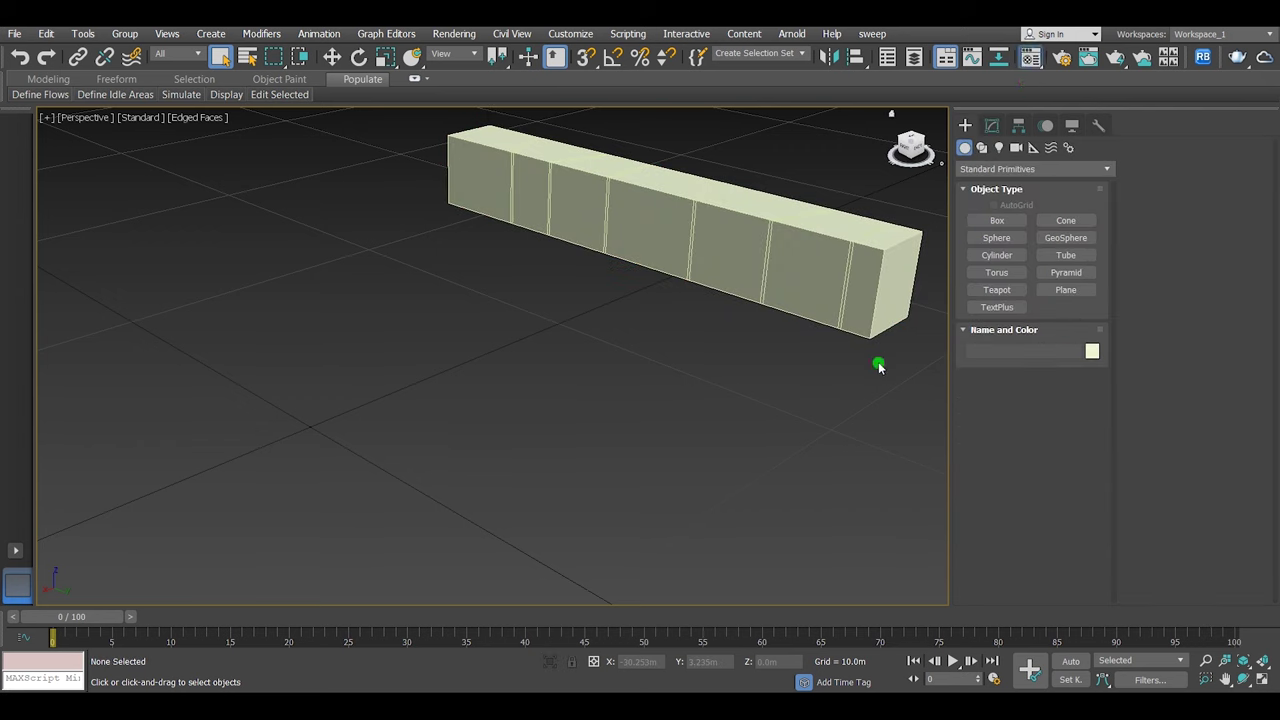
Step: Convert Material #1 into a Multi/Sub-Object material, keeping the old material as a sub-material
{"action": "key", "text": "m"}
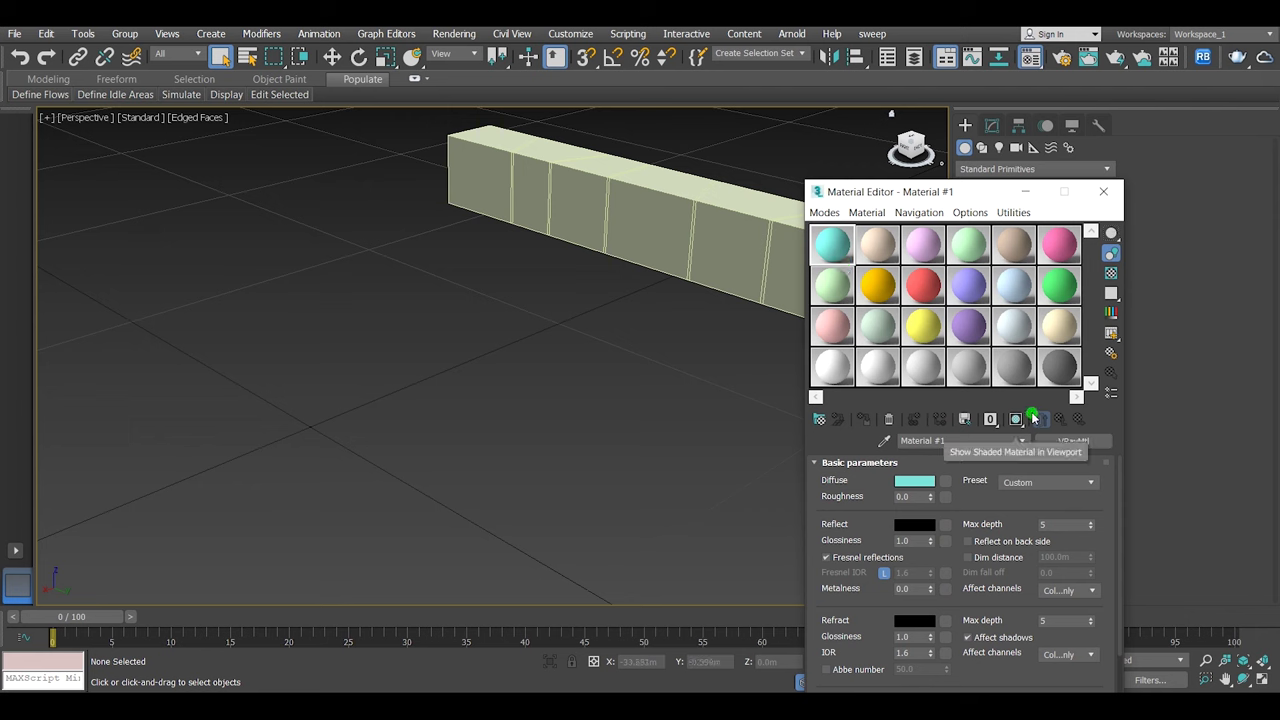
{"action": "left_click", "coordinate": [1075, 441]}
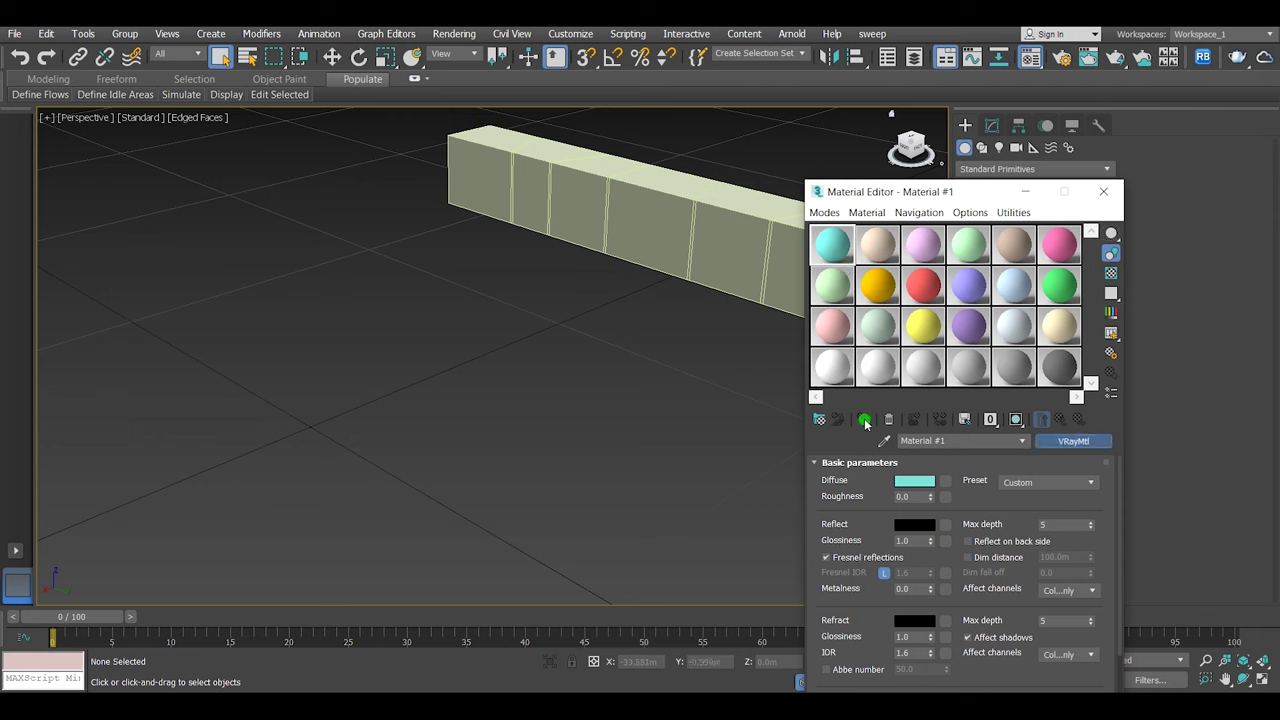
{"action": "left_click", "coordinate": [445, 179]}
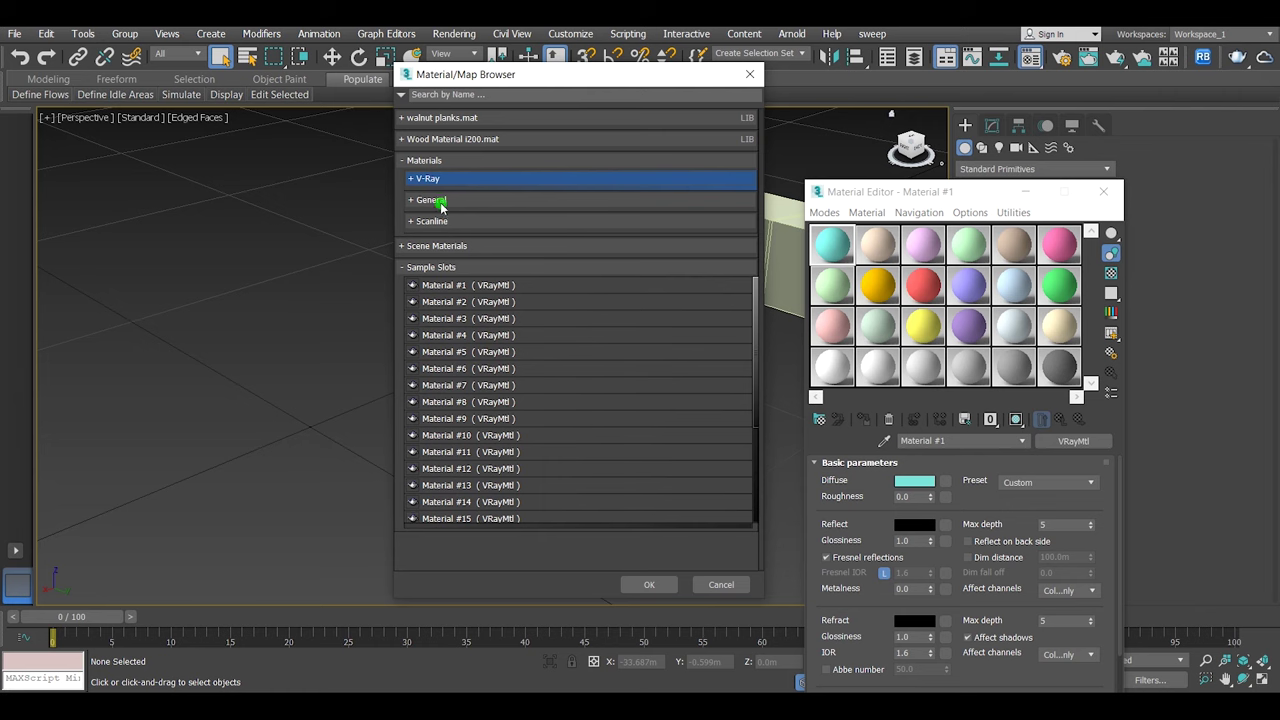
{"action": "left_click", "coordinate": [441, 201]}
{"action": "double_click", "coordinate": [472, 300]}
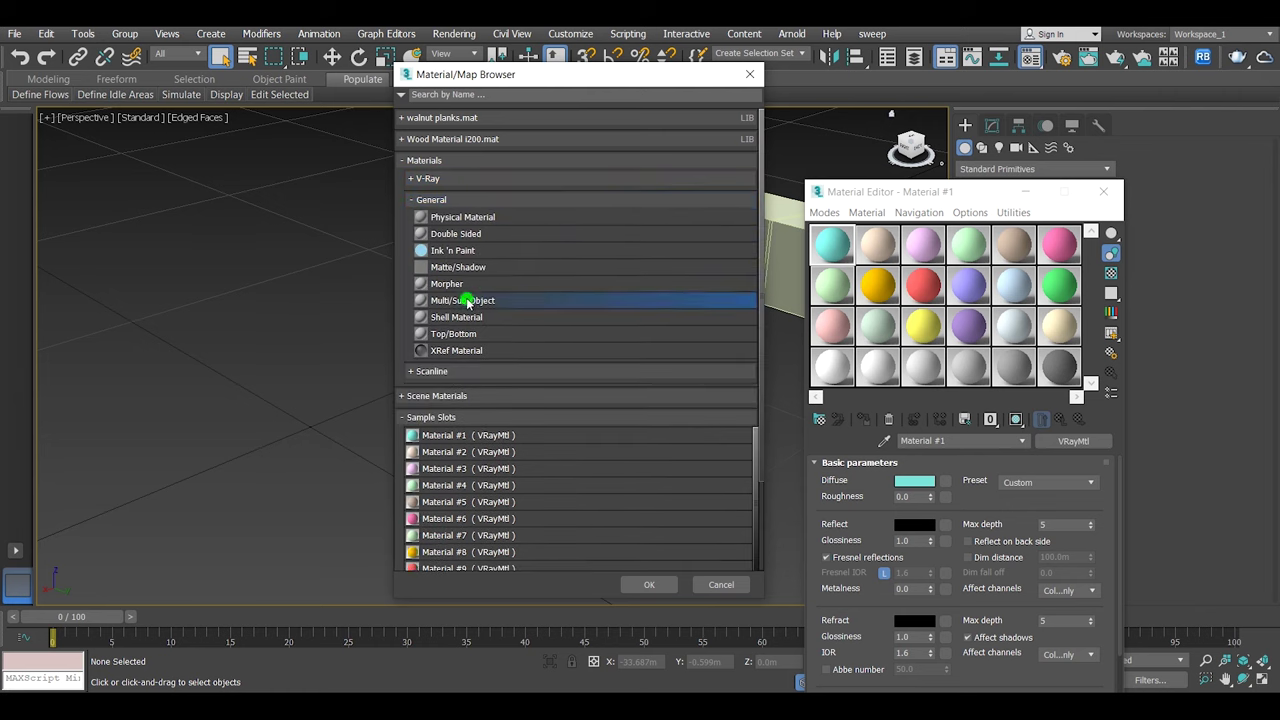
{"action": "left_click", "coordinate": [922, 530]}
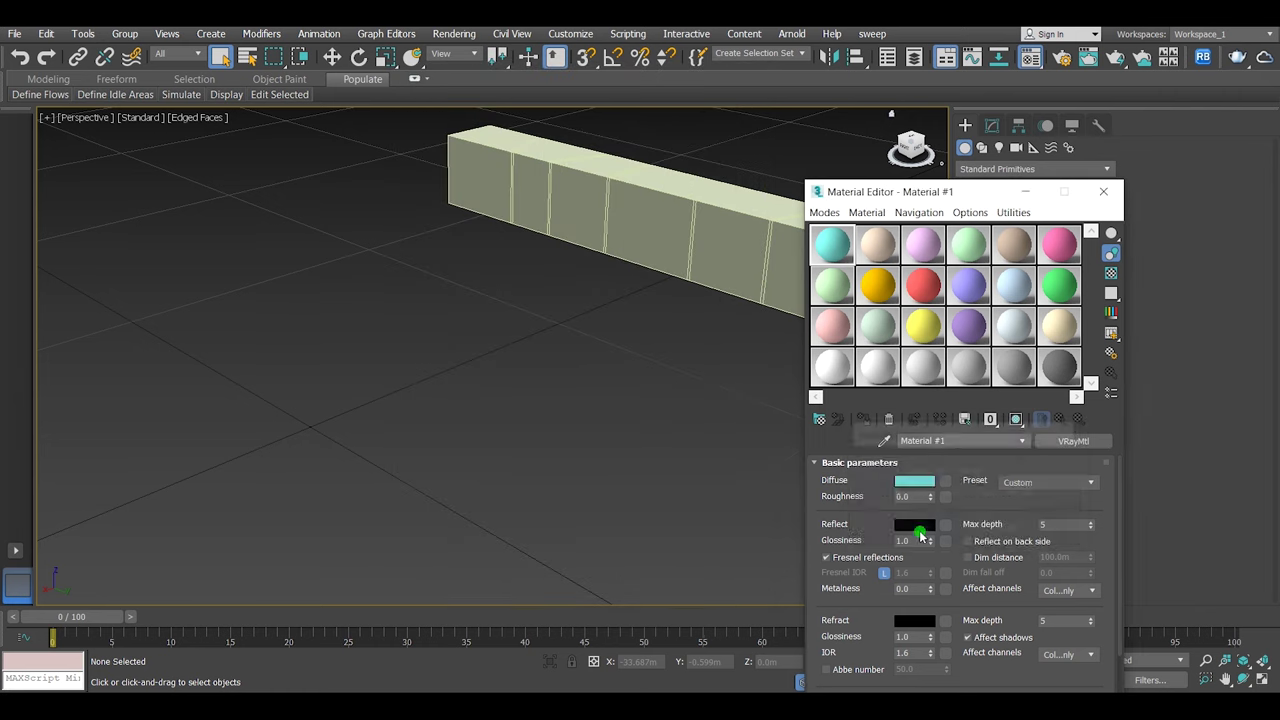
Step: Set the number of sub-materials in the Multi/Sub-Object material to 3
{"action": "left_click_drag", "start_coordinate": [935, 192], "coordinate": [902, 139]}
{"action": "left_click", "coordinate": [862, 435]}
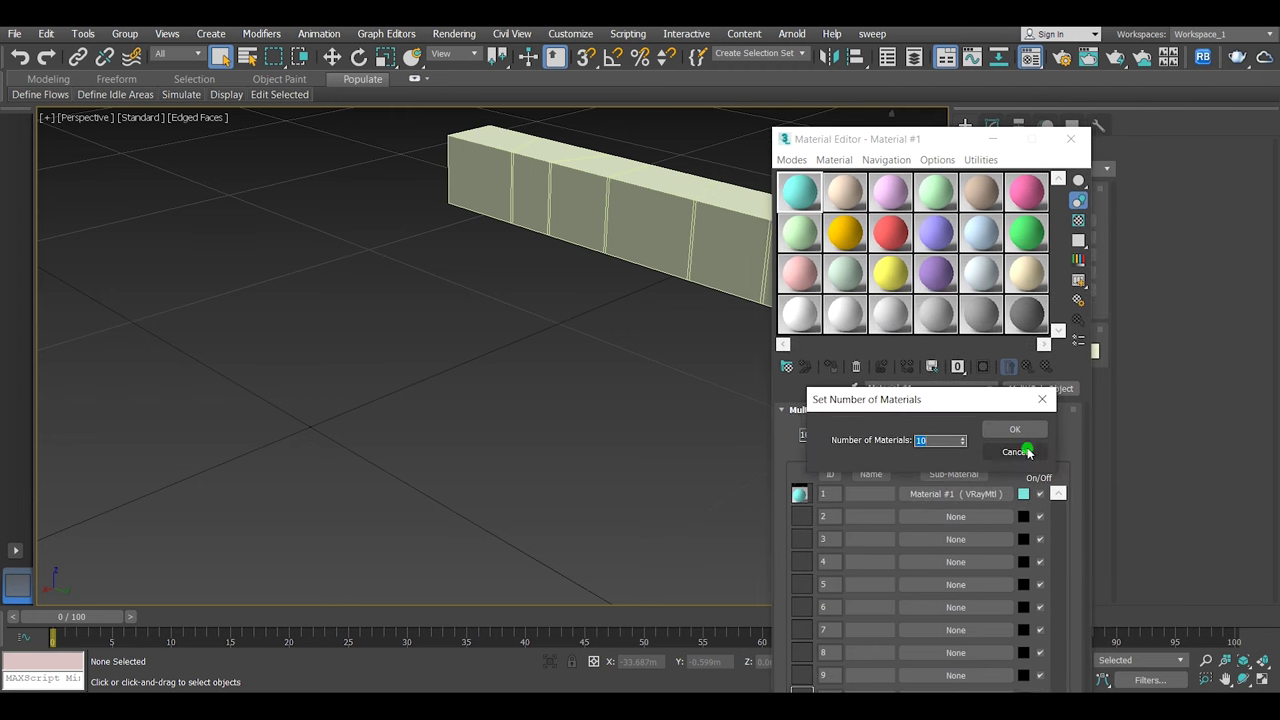
{"action": "type", "text": "3"}
{"action": "left_click", "coordinate": [1036, 430]}
Step: Place Material #2 in sub-material slot 2 and Material #3 in slot 3 of the Multi/Sub-Object material
{"action": "left_click", "coordinate": [940, 494]}
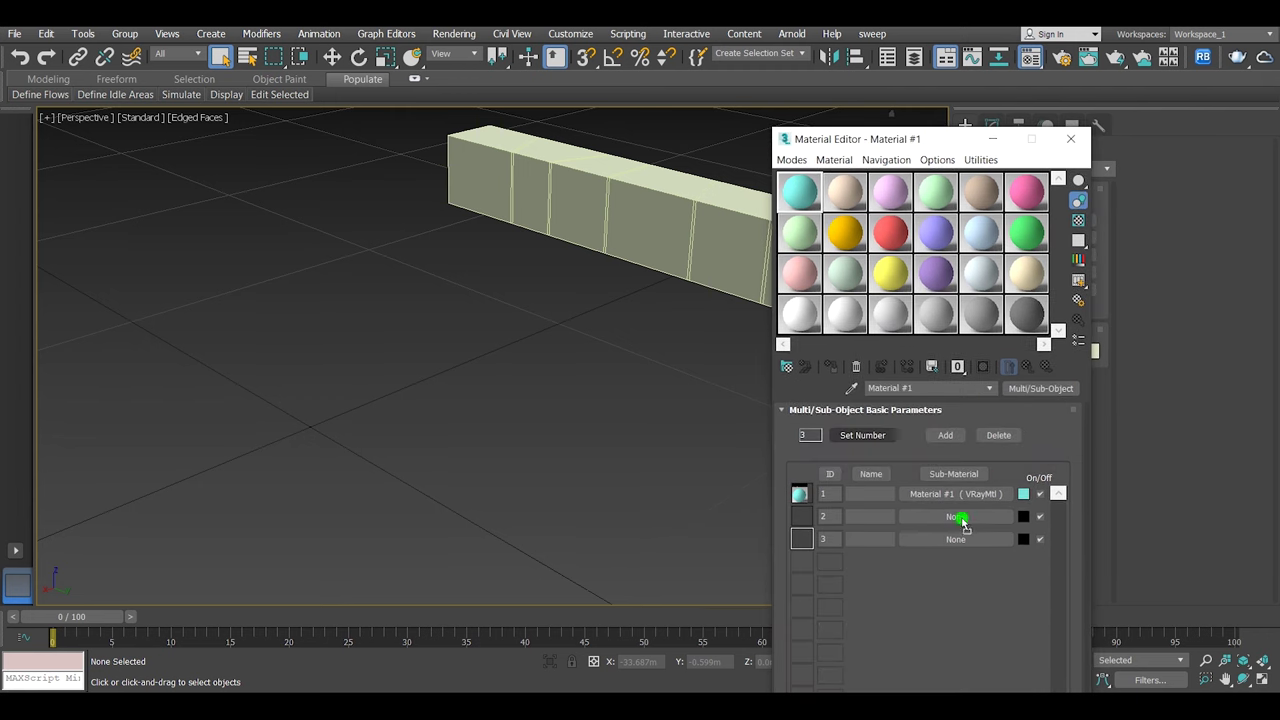
{"action": "left_click_drag", "start_coordinate": [962, 519], "coordinate": [961, 518]}
{"action": "left_click", "coordinate": [900, 439]}
{"action": "left_click", "coordinate": [886, 485]}
{"action": "left_click_drag", "start_coordinate": [887, 195], "coordinate": [945, 541]}
{"action": "left_click", "coordinate": [902, 489]}
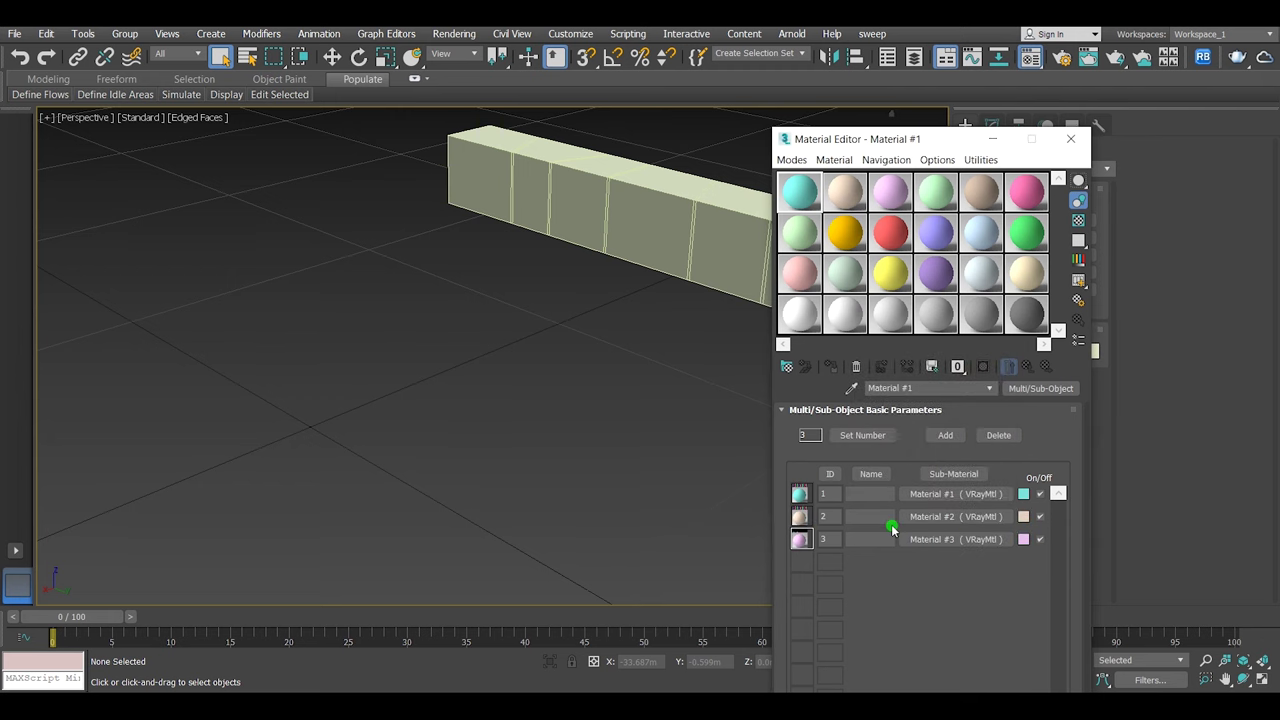
Step: Change sub-material 1 to a VRayLightMtl and return to the parent Multi/Sub-Object material
{"action": "left_click", "coordinate": [966, 494]}
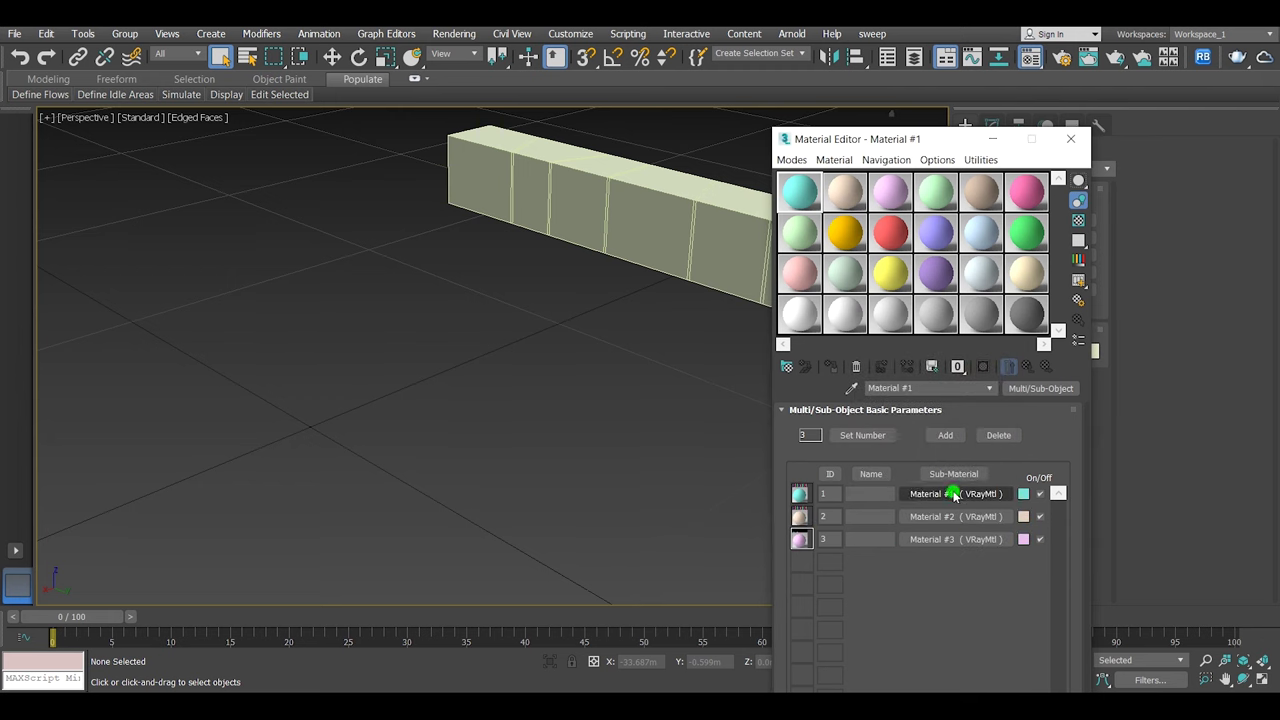
{"action": "left_click", "coordinate": [1040, 388]}
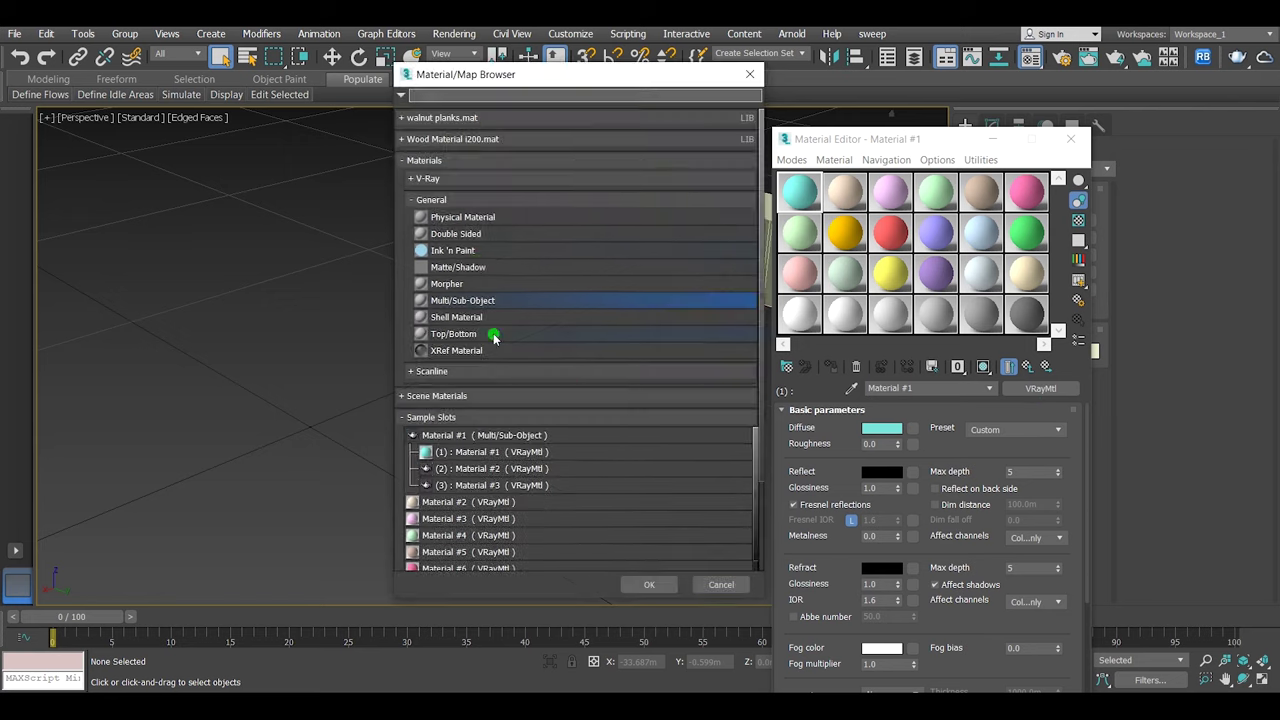
{"action": "left_click", "coordinate": [464, 180]}
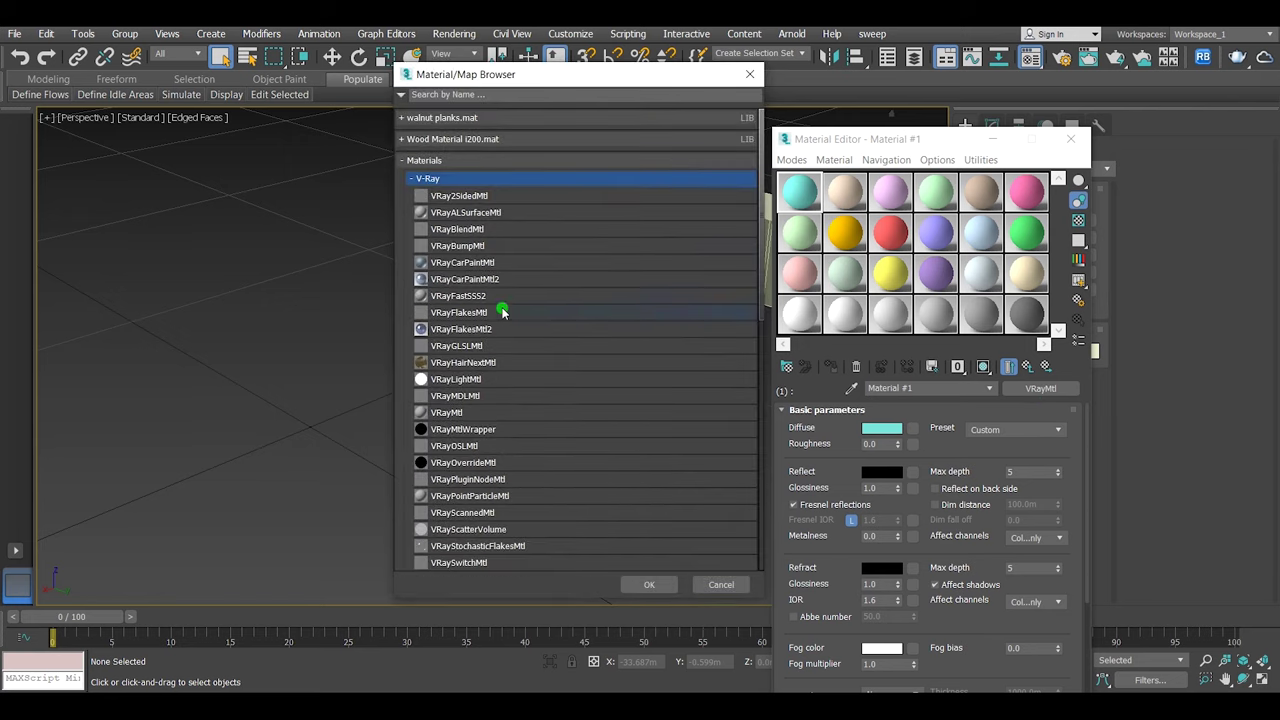
{"action": "double_click", "coordinate": [470, 379]}
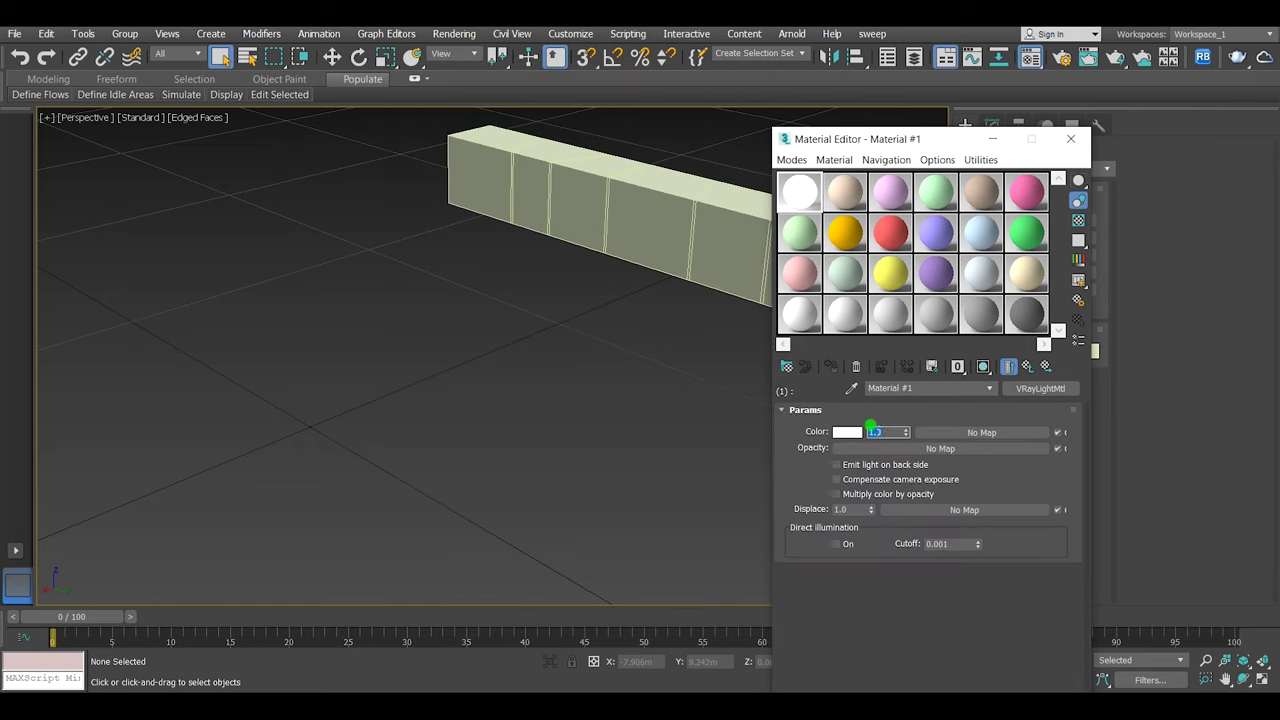
{"action": "left_click", "coordinate": [1028, 367]}
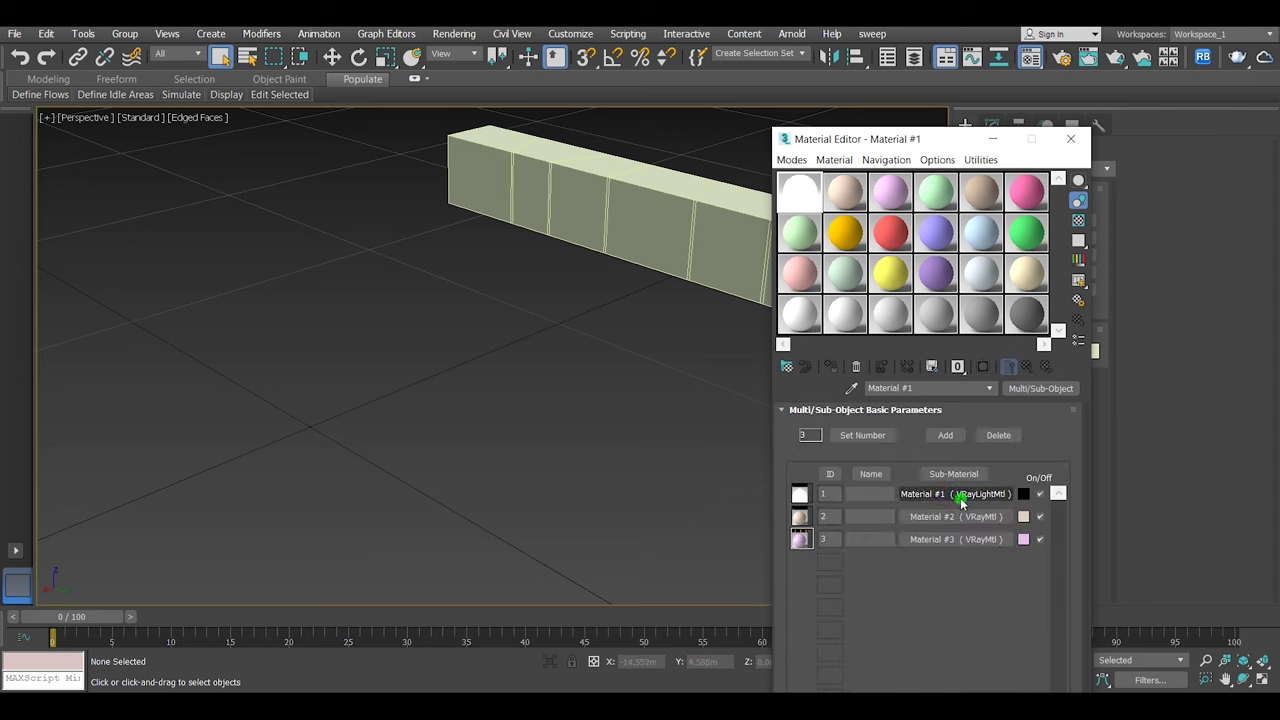
Step: Set the diffuse color of sub-material 2 to a dark blue and return to the parent material
{"action": "left_click", "coordinate": [955, 517]}
{"action": "left_click", "coordinate": [881, 428]}
{"action": "left_click", "coordinate": [557, 154]}
{"action": "left_click_drag", "start_coordinate": [557, 155], "coordinate": [550, 155]}
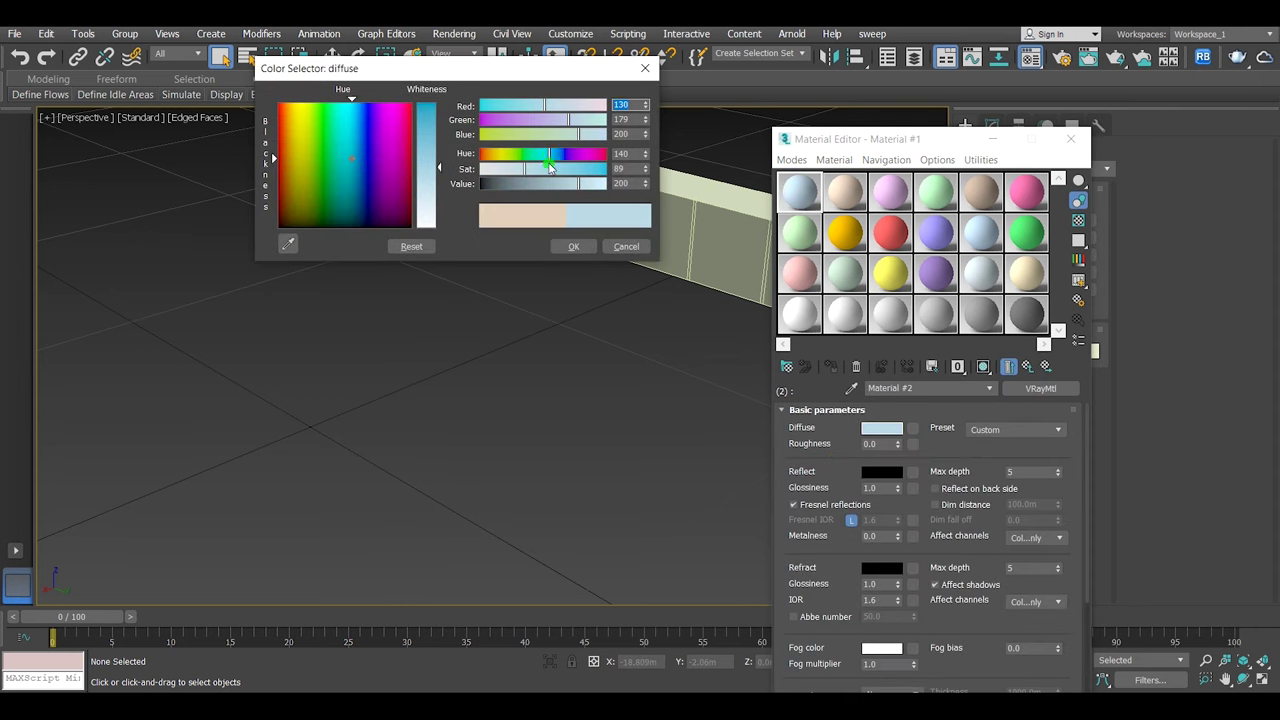
{"action": "left_click", "coordinate": [569, 169]}
{"action": "left_click", "coordinate": [496, 184]}
{"action": "left_click", "coordinate": [555, 154]}
{"action": "left_click", "coordinate": [577, 247]}
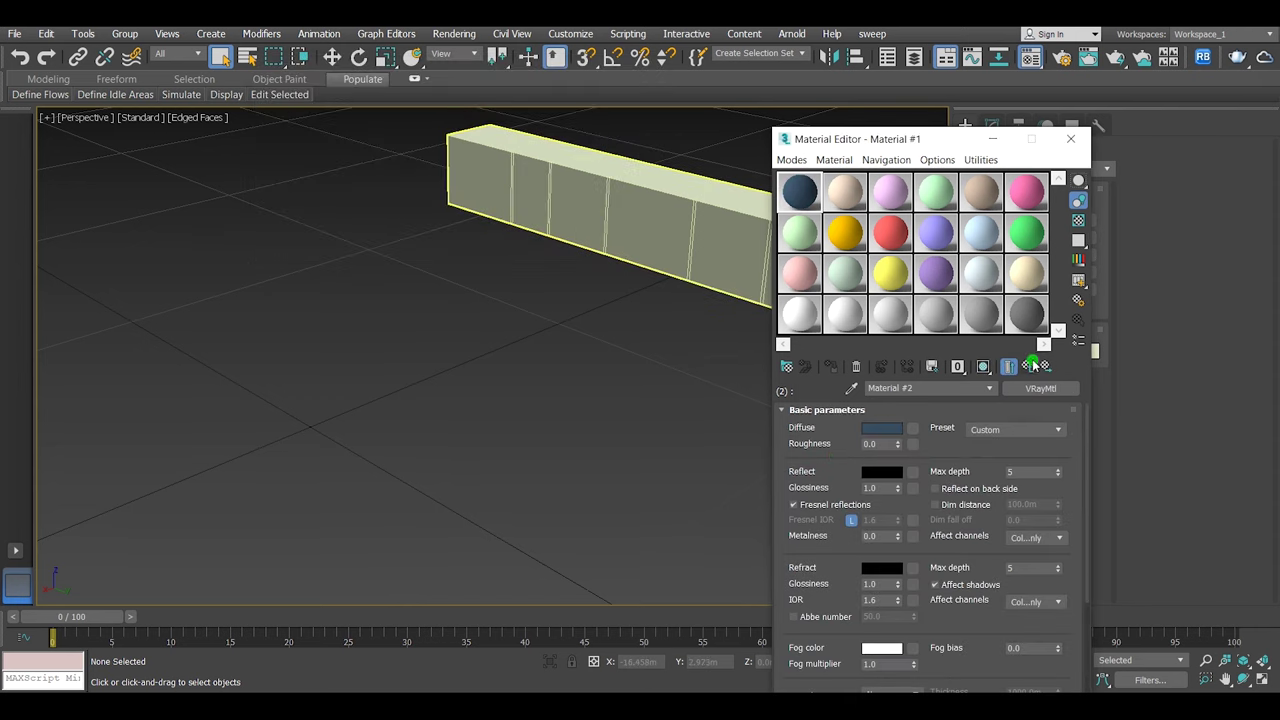
{"action": "left_click", "coordinate": [1027, 366]}
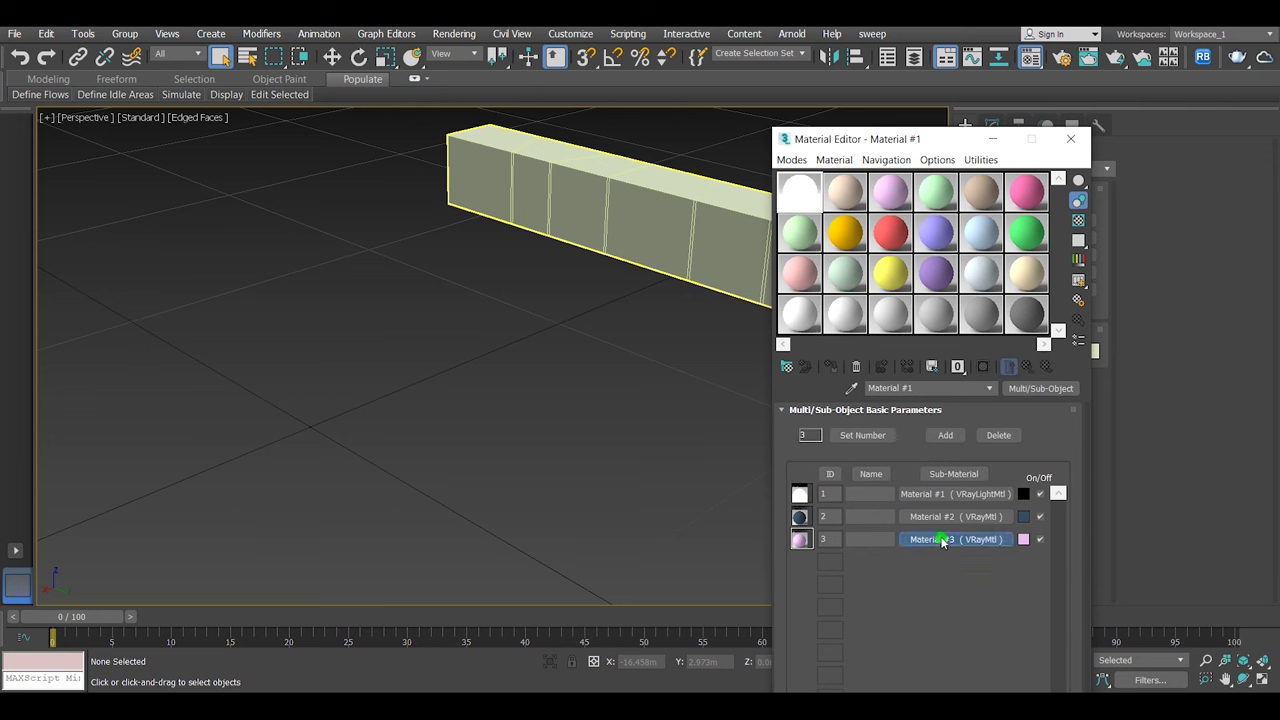
Step: Set the diffuse color of sub-material 3 to a light grey and return to the parent material
{"action": "left_click", "coordinate": [942, 541]}
{"action": "left_click", "coordinate": [885, 428]}
{"action": "left_click_drag", "start_coordinate": [506, 171], "coordinate": [480, 171]}
{"action": "left_click_drag", "start_coordinate": [584, 184], "coordinate": [575, 186]}
{"action": "left_click", "coordinate": [572, 247]}
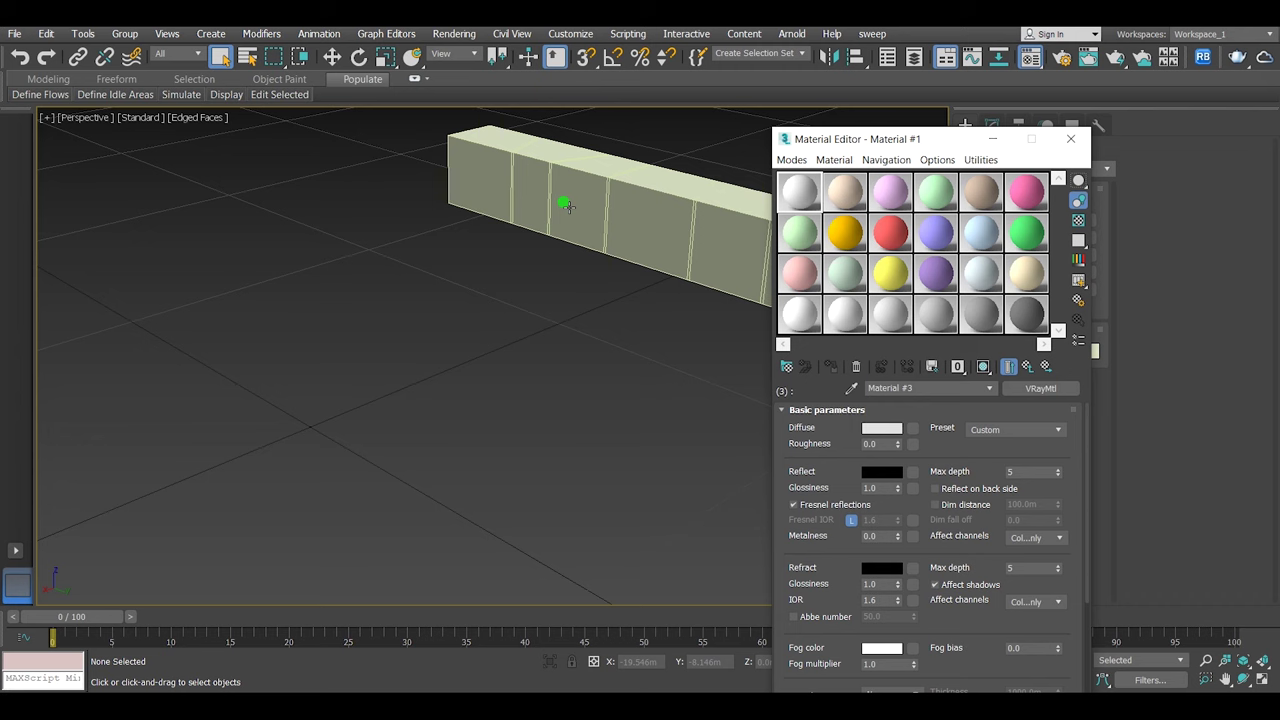
{"action": "scroll", "coordinate": [535, 322], "scroll_direction": "down", "scroll_amount": 4}
{"action": "scroll", "coordinate": [563, 283], "scroll_direction": "up", "scroll_amount": 4}
{"action": "left_click", "coordinate": [1026, 367]}
Step: Assign the Multi/Sub-Object material to the box and close the Material Editor
{"action": "left_click", "coordinate": [611, 274]}
{"action": "left_click", "coordinate": [832, 367]}
{"action": "left_click", "coordinate": [617, 402]}
{"action": "left_click", "coordinate": [1071, 139]}
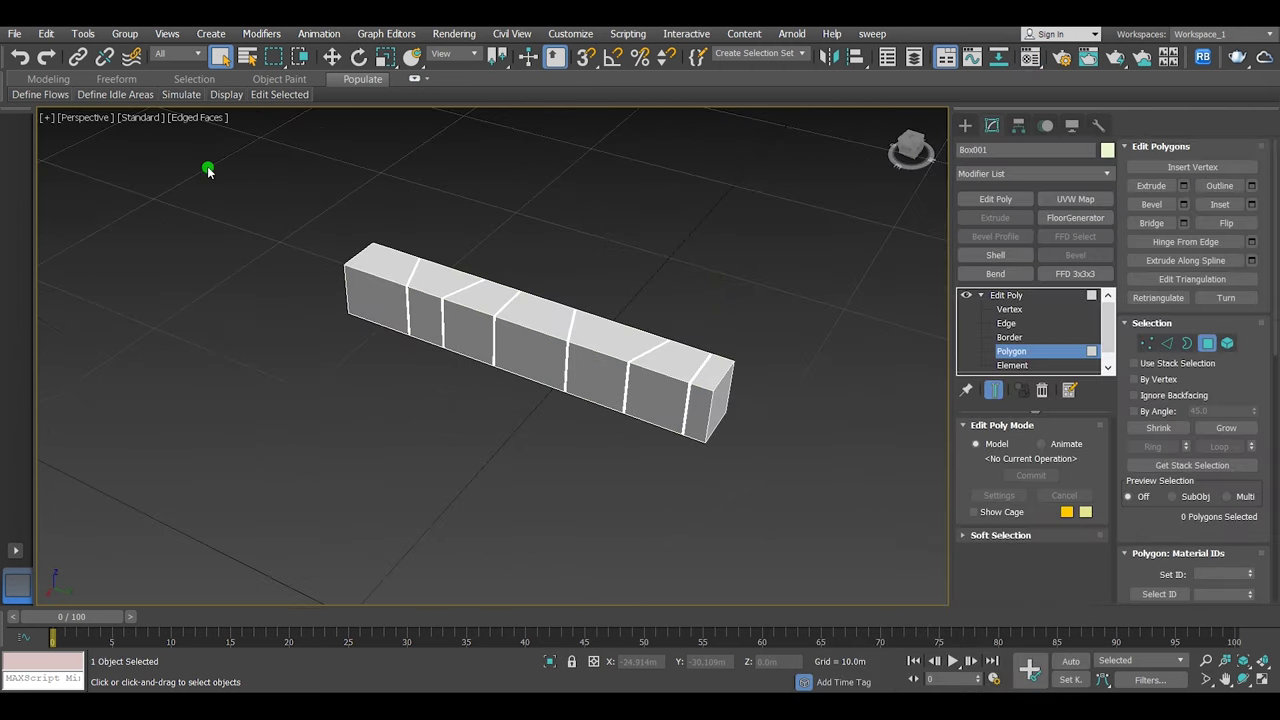
Step: Select all polygons of the box, flip their normals inward and clear the selection
{"action": "left_click_drag", "start_coordinate": [200, 168], "coordinate": [851, 461]}
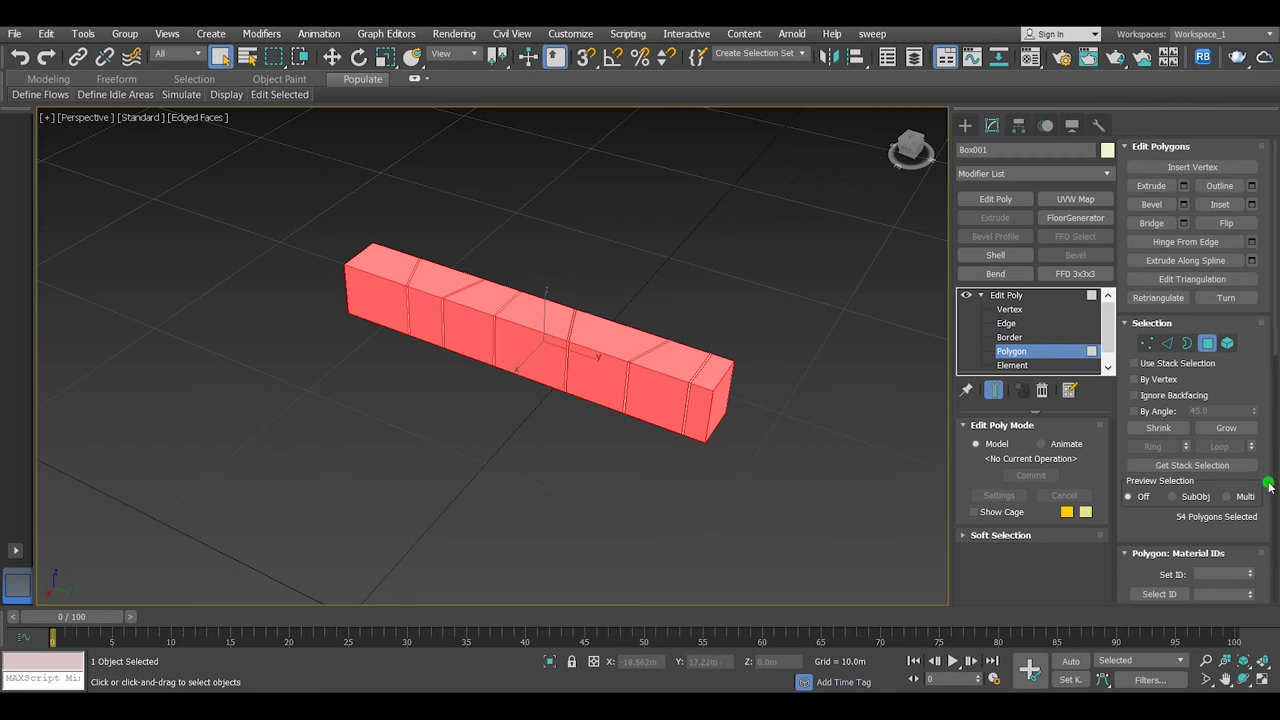
{"action": "left_click", "coordinate": [1228, 223]}
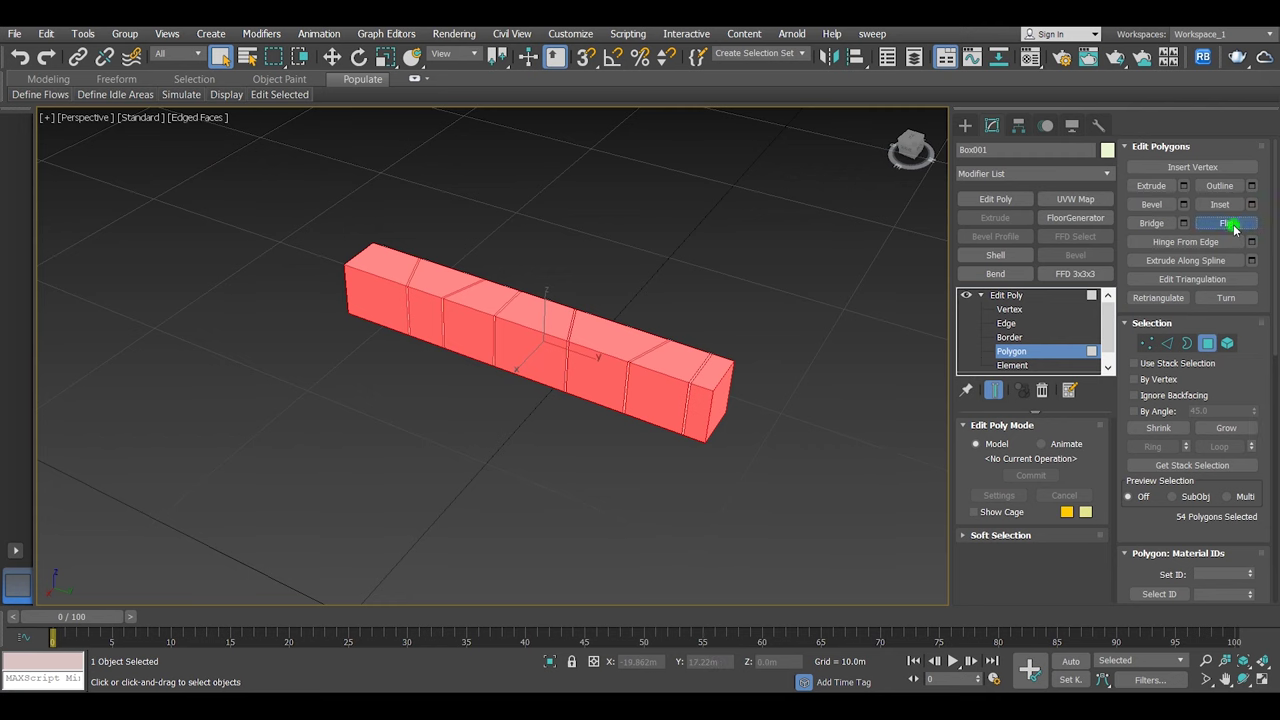
{"action": "left_click", "coordinate": [757, 432]}
Step: In the Top view, place a VRayPhysicalCamera at the box's lower end aimed along its length, with a target distance of about 5.9 m
{"action": "key", "text": "t"}
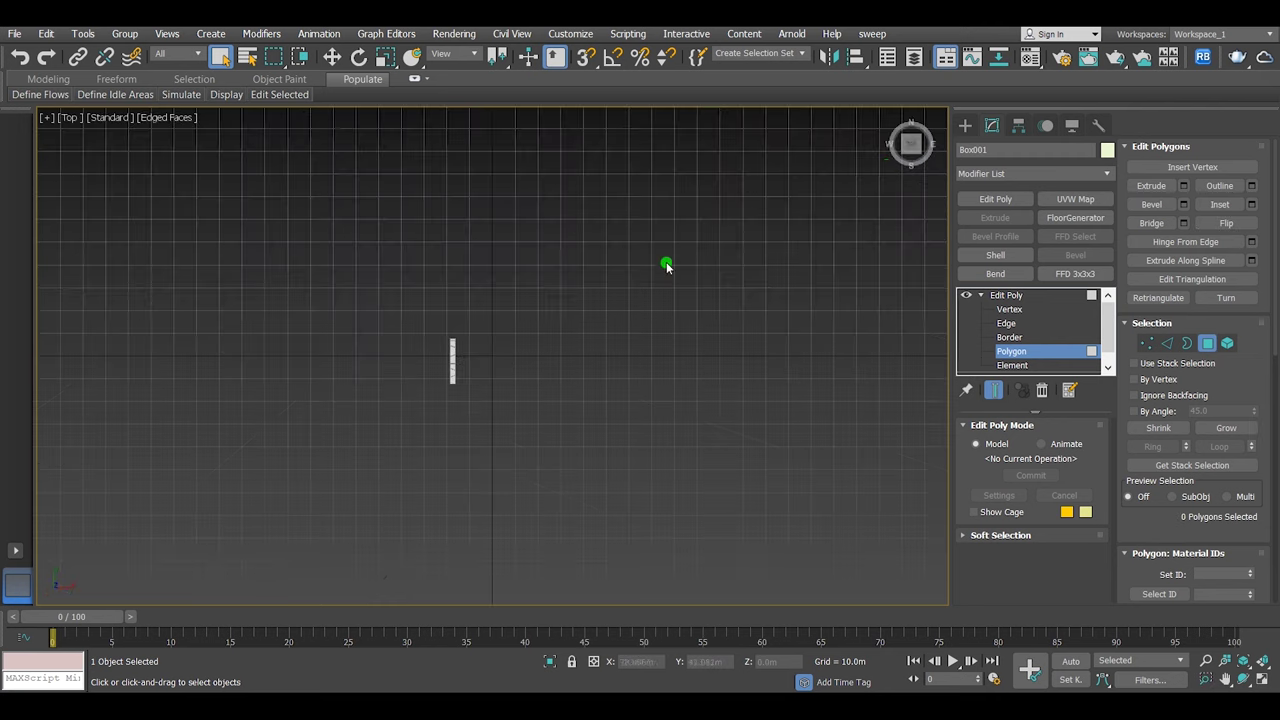
{"action": "left_click", "coordinate": [965, 125]}
{"action": "left_click", "coordinate": [1016, 147]}
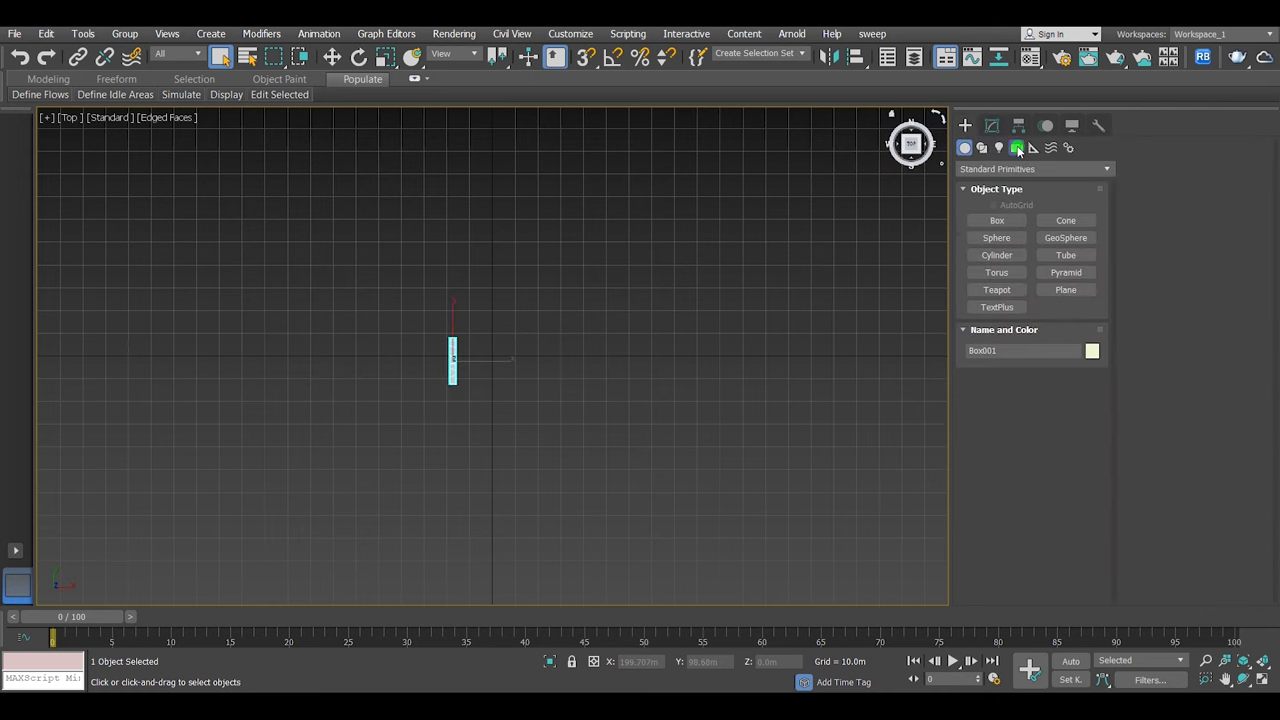
{"action": "left_click", "coordinate": [1021, 170]}
{"action": "left_click", "coordinate": [994, 199]}
{"action": "key", "text": "F3"}
{"action": "scroll", "coordinate": [451, 390], "scroll_direction": "up", "scroll_amount": 6}
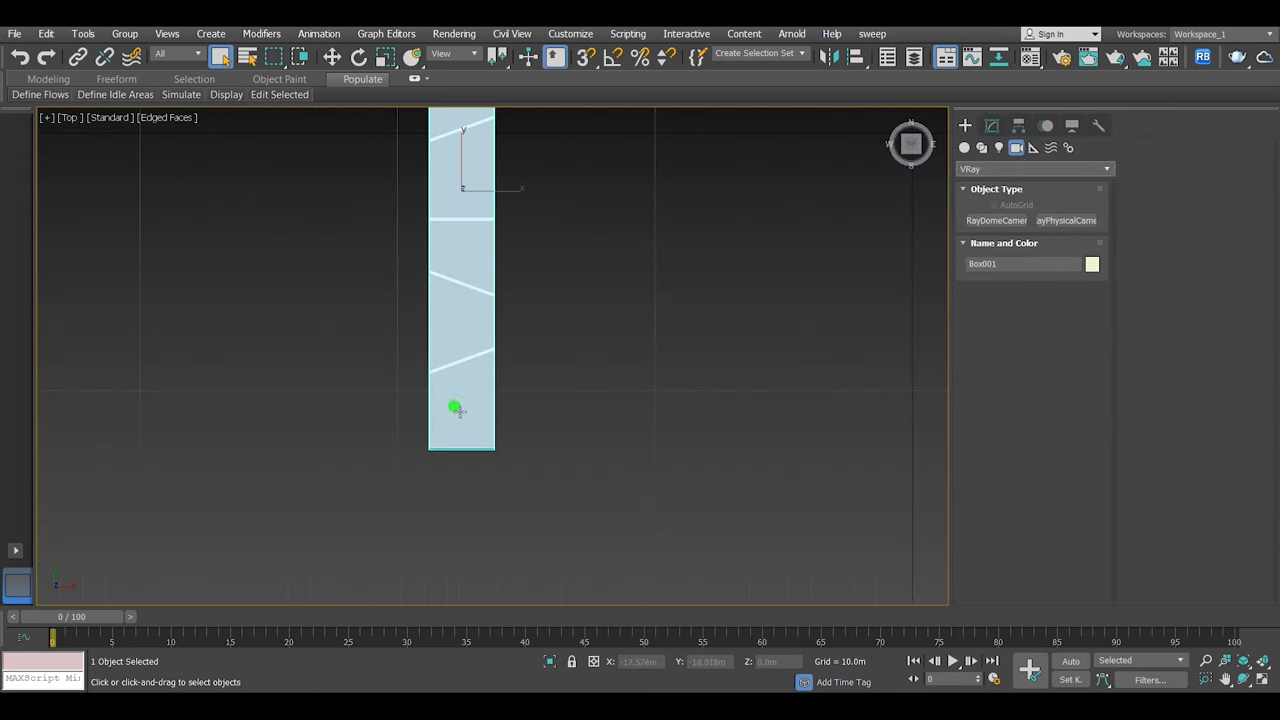
{"action": "scroll", "coordinate": [467, 441], "scroll_direction": "up", "scroll_amount": 3}
{"action": "left_click", "coordinate": [1088, 220]}
{"action": "mouse_move", "coordinate": [460, 443]}
{"action": "left_mouse_down"}
{"action": "mouse_move", "coordinate": [471, 171]}
{"action": "mouse_move", "coordinate": [451, 143]}
{"action": "left_mouse_up"}
Step: Look through the new camera in shaded mode and run a test render of the corridor, cancelling it partway
{"action": "key", "text": "c"}
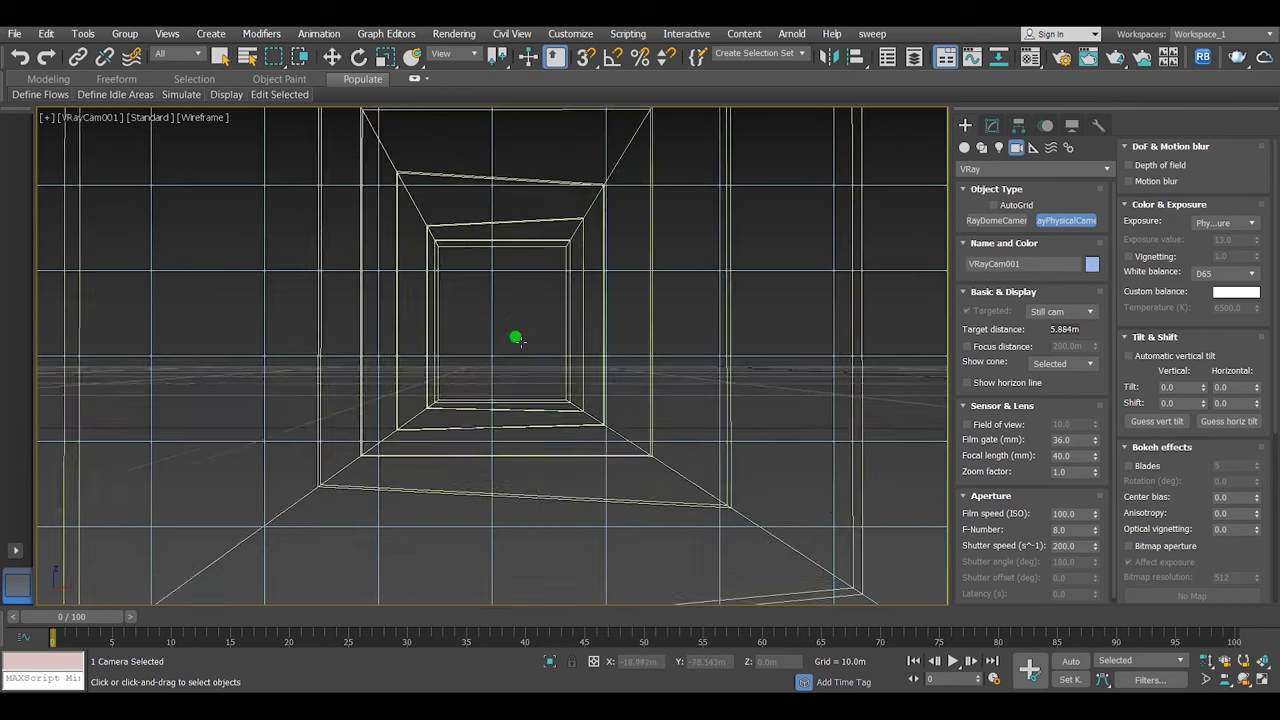
{"action": "key", "text": "F3"}
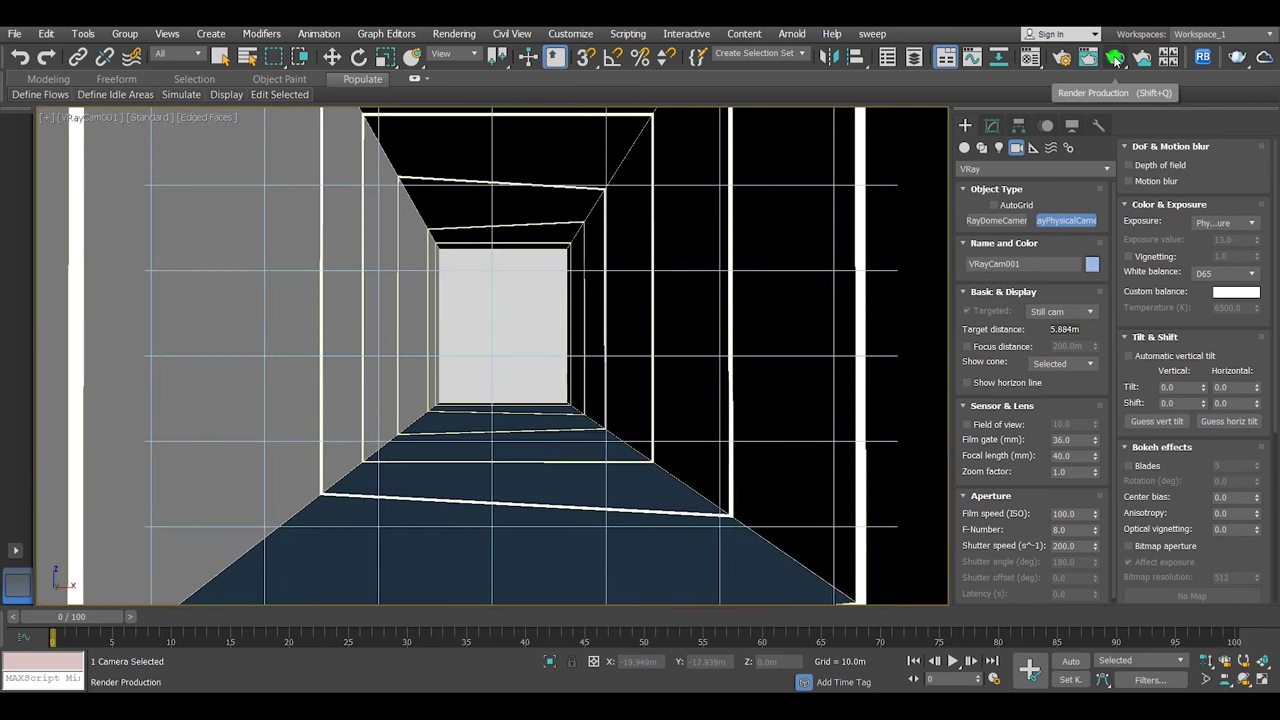
{"action": "left_click", "coordinate": [1115, 58]}
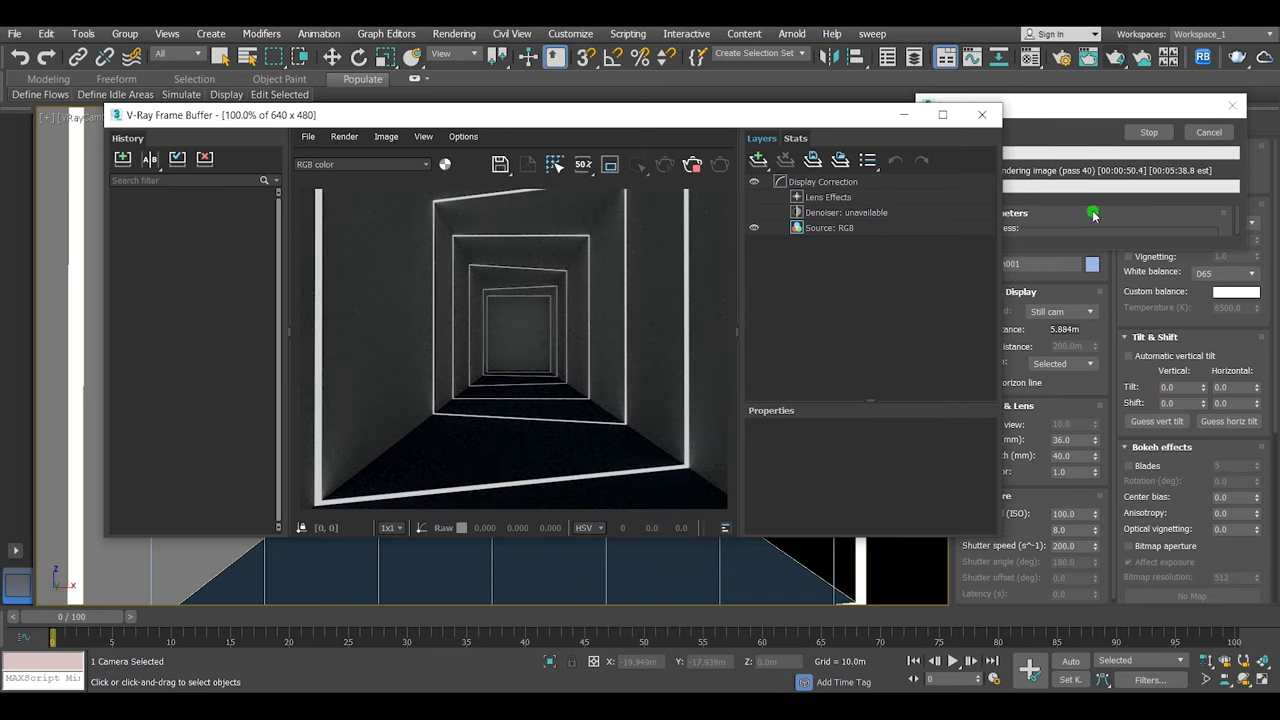
{"action": "left_click", "coordinate": [1220, 133]}
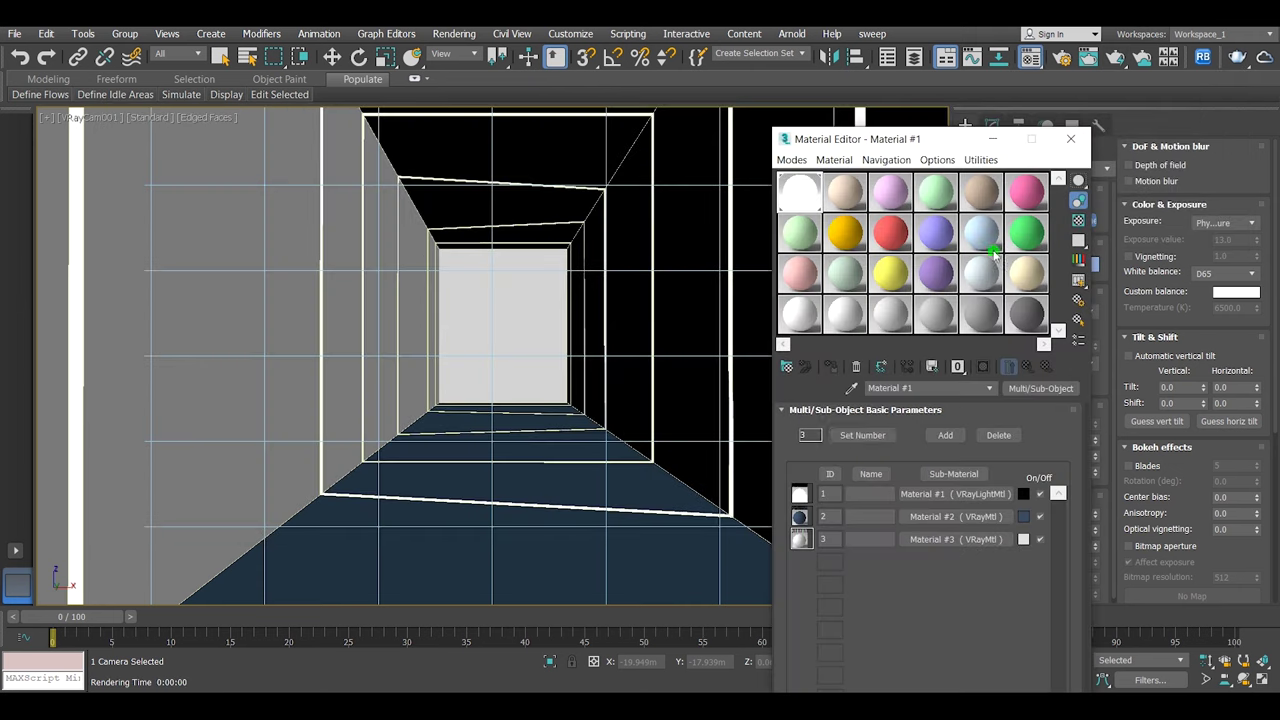
Step: Set the color multiplier of the VRayLightMtl sub-material in ID 1 to 20 and return to the Multi/Sub-Object material
{"action": "left_click", "coordinate": [955, 494]}
{"action": "double_click", "coordinate": [879, 430]}
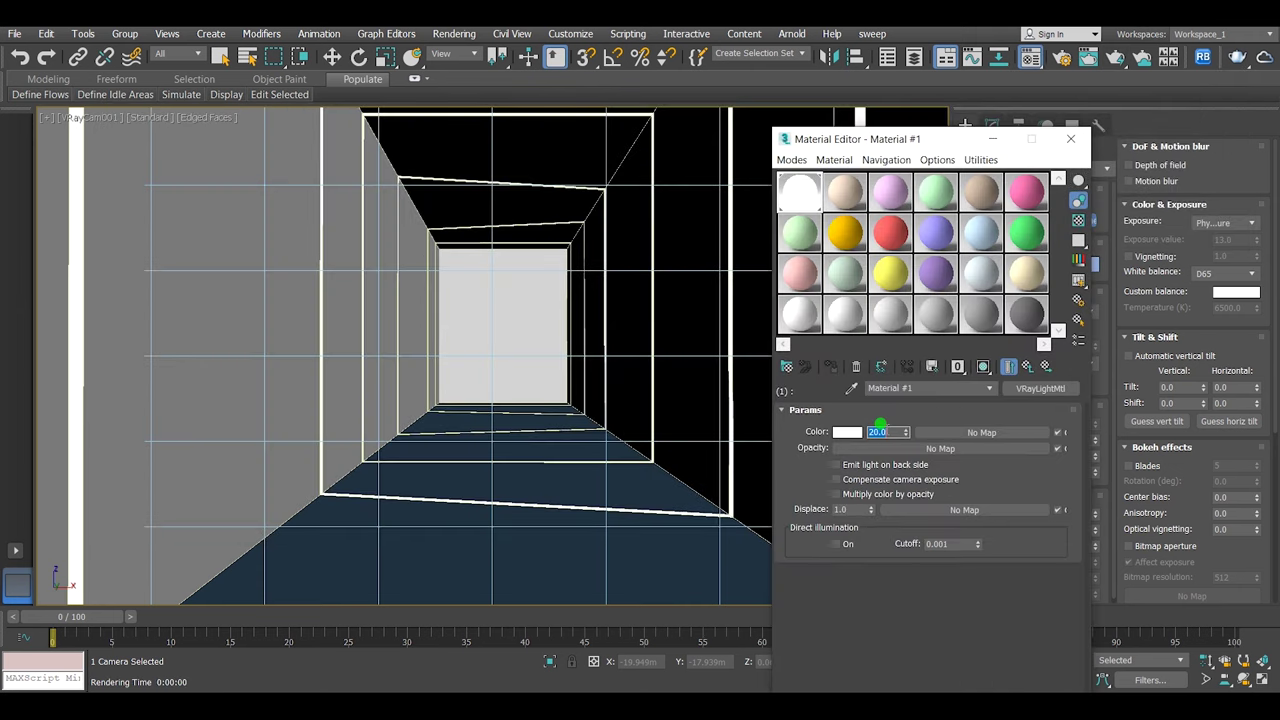
{"action": "left_click", "coordinate": [815, 204]}
{"action": "left_click", "coordinate": [1027, 367]}
Step: Give the dark blue ID 2 sub-material a grey reflection of value 117 and a reflection glossiness of 0.8
{"action": "left_click", "coordinate": [931, 518]}
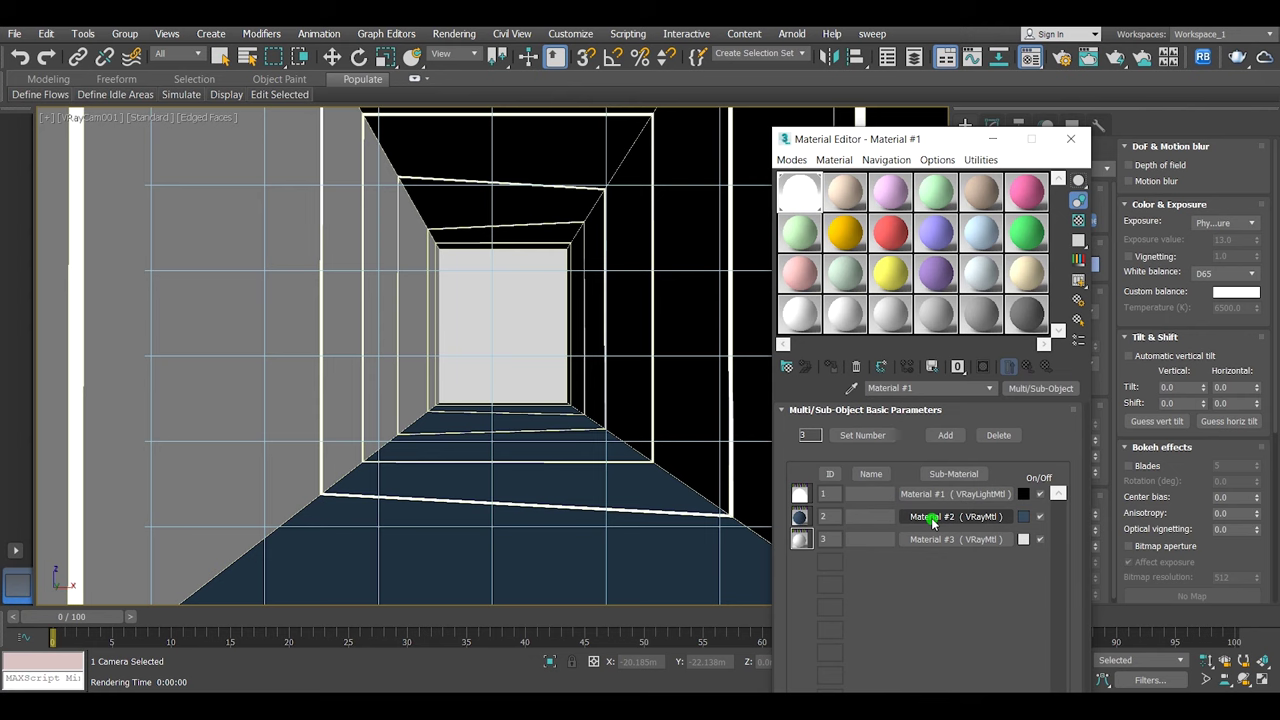
{"action": "left_click", "coordinate": [881, 471]}
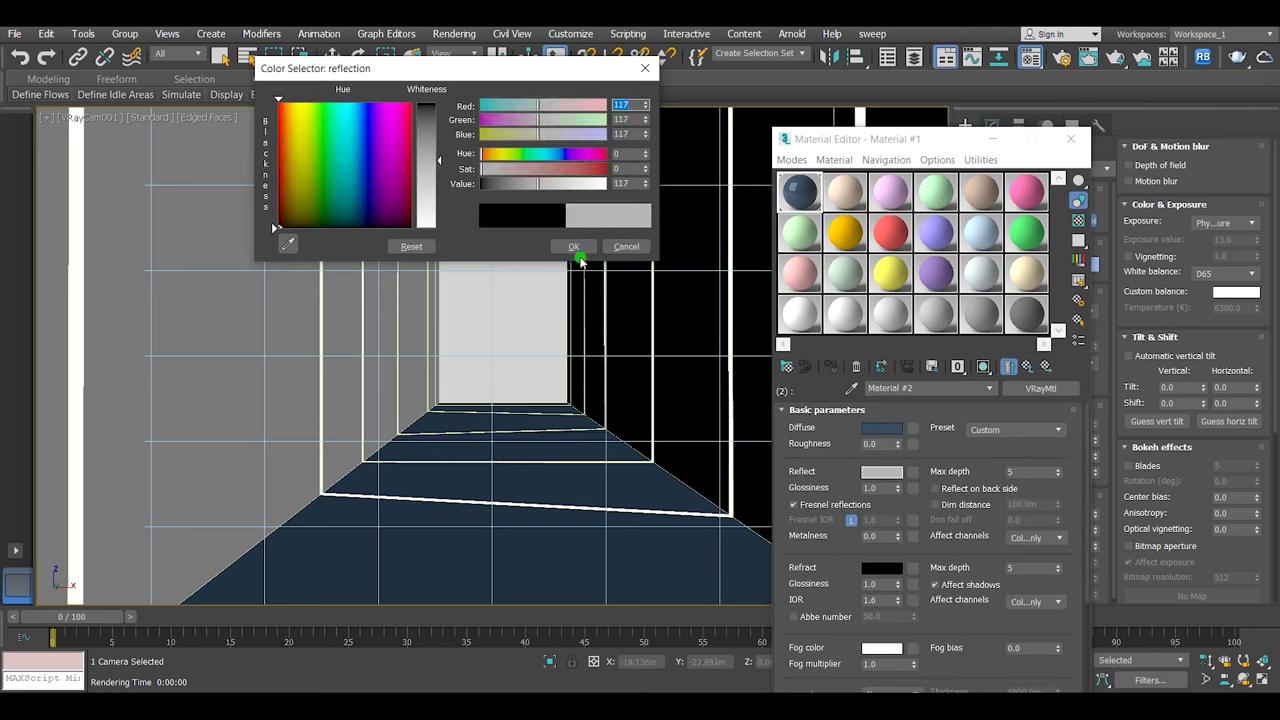
{"action": "left_click", "coordinate": [577, 251]}
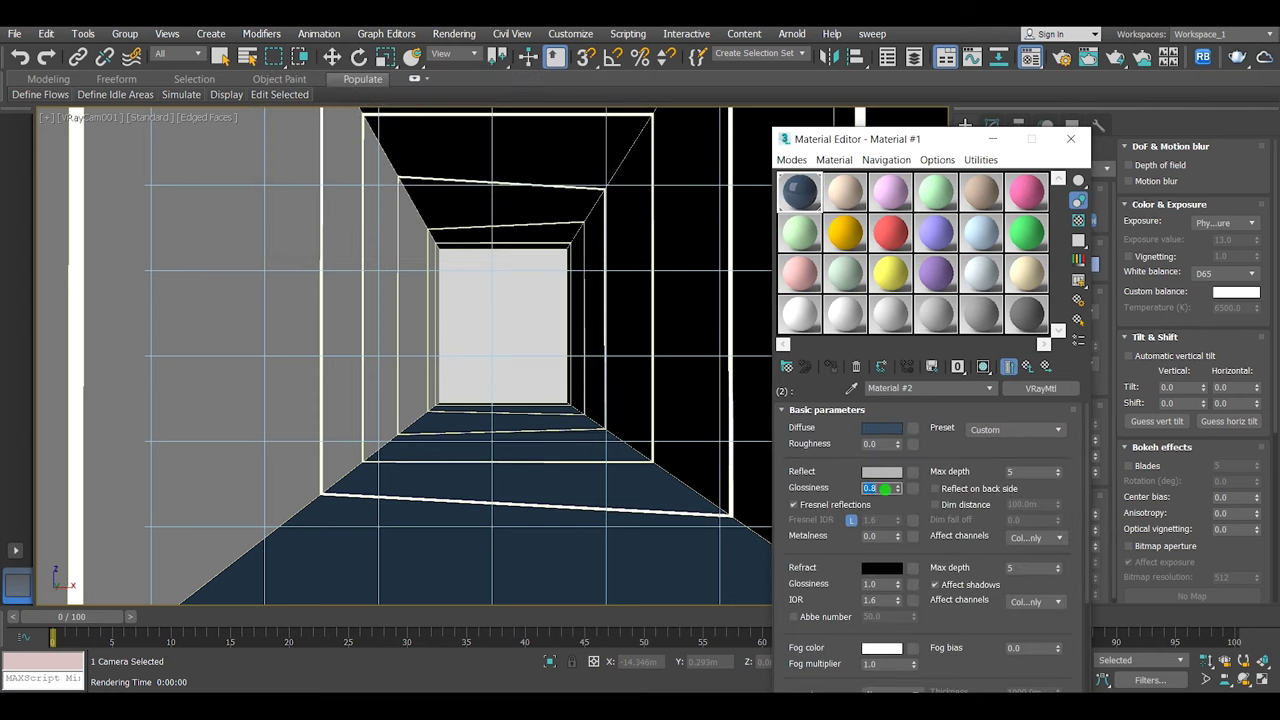
{"action": "left_click", "coordinate": [1027, 366]}
Step: Lighten the near-white diffuse color of the ID 3 sub-material, give it a mid-grey reflection and adjust its reflection glossiness
{"action": "left_click", "coordinate": [848, 540]}
{"action": "left_click", "coordinate": [881, 427]}
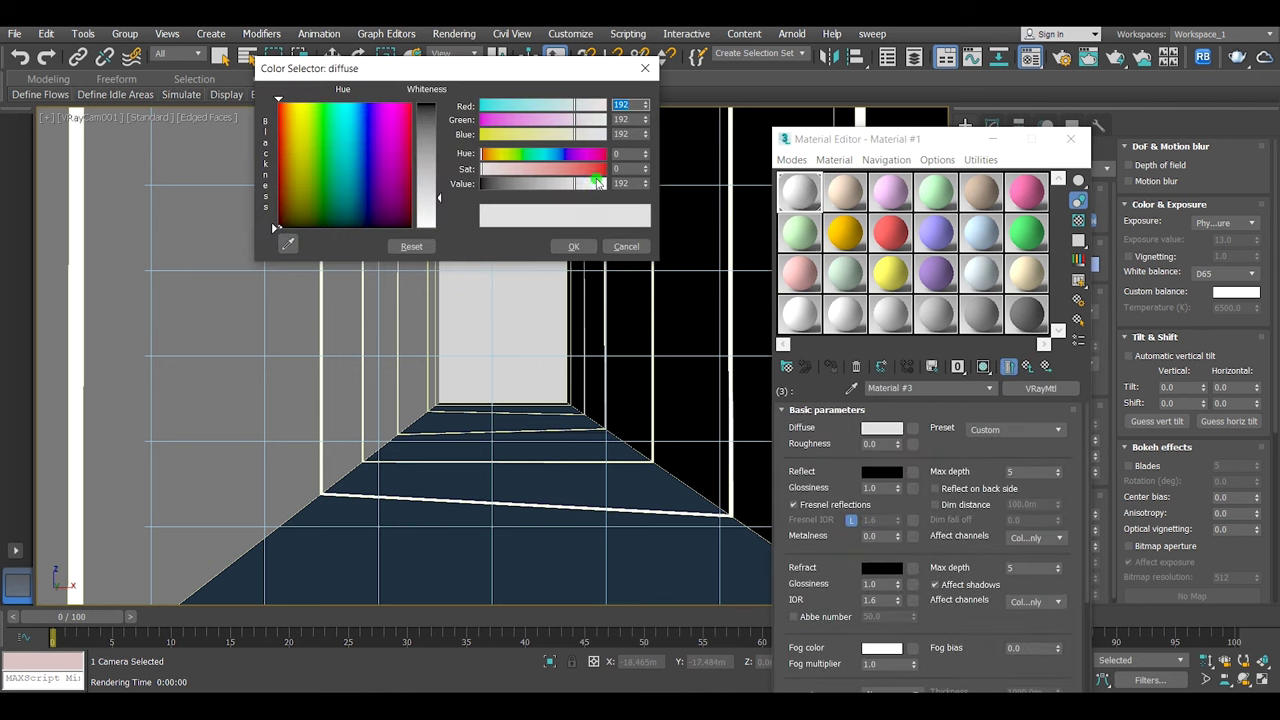
{"action": "left_click", "coordinate": [582, 249]}
{"action": "left_click", "coordinate": [881, 471]}
{"action": "left_click_drag", "start_coordinate": [426, 104], "coordinate": [428, 172]}
{"action": "left_click", "coordinate": [575, 247]}
{"action": "double_click", "coordinate": [876, 487]}
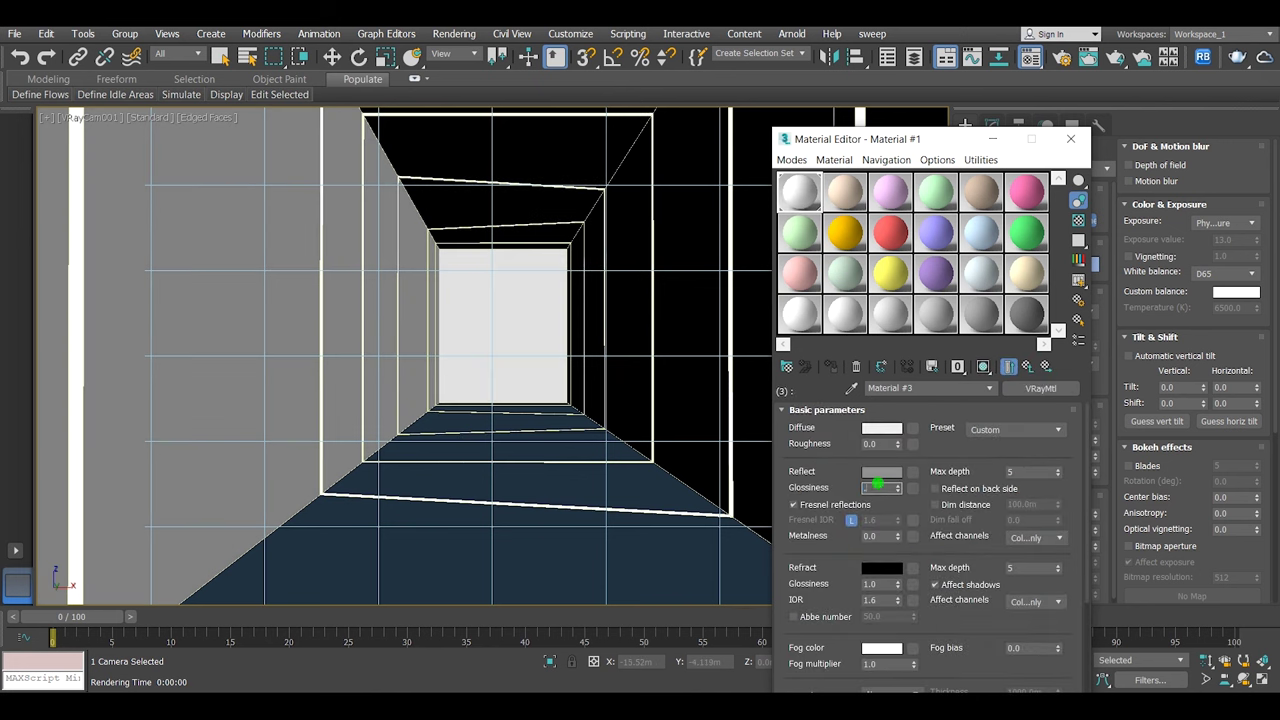
Step: Start a new V-Ray test render of the corridor through the camera with the reflective materials
{"action": "left_click", "coordinate": [1123, 60]}
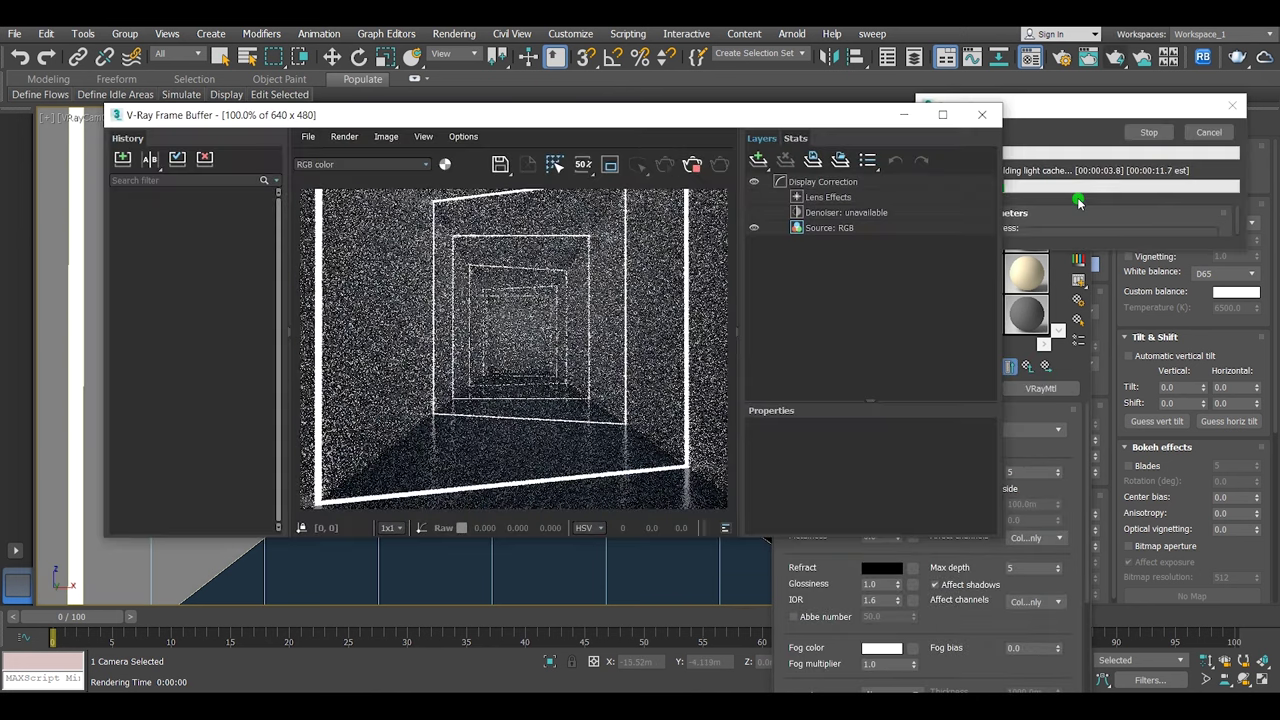